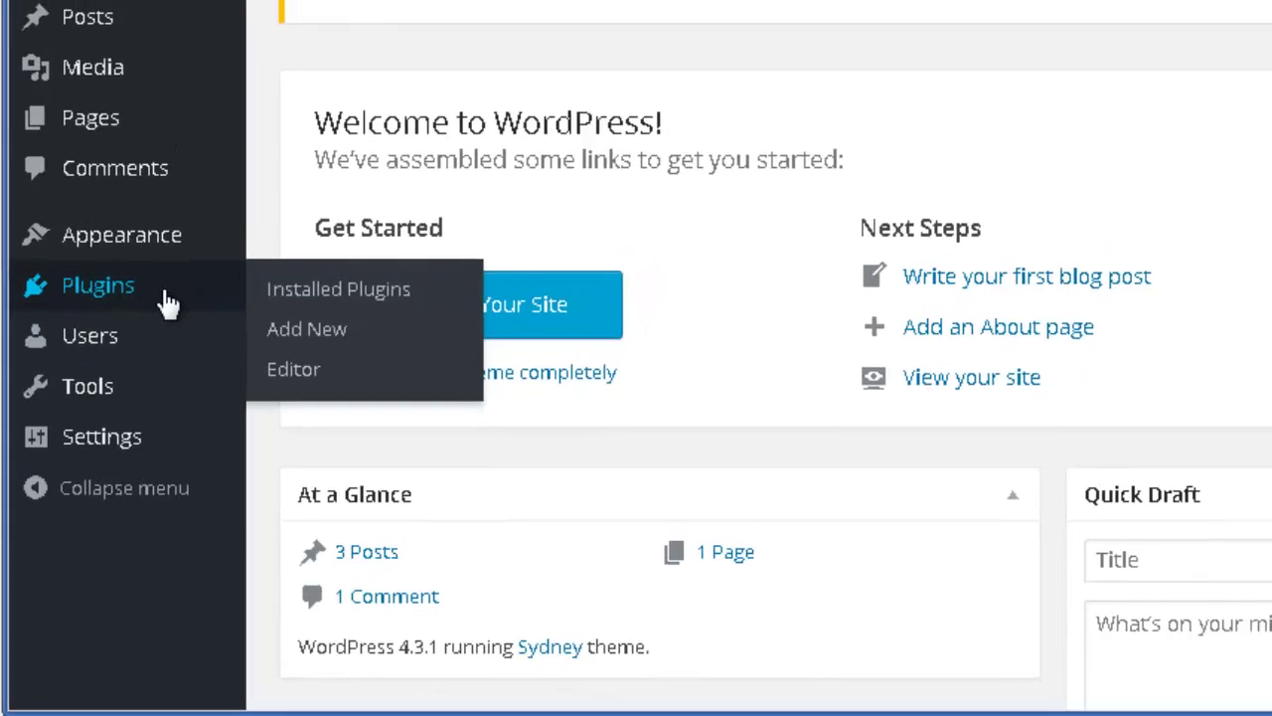
Go to the Installed Plugins page from the Plugins admin menu
left_click(169, 271)
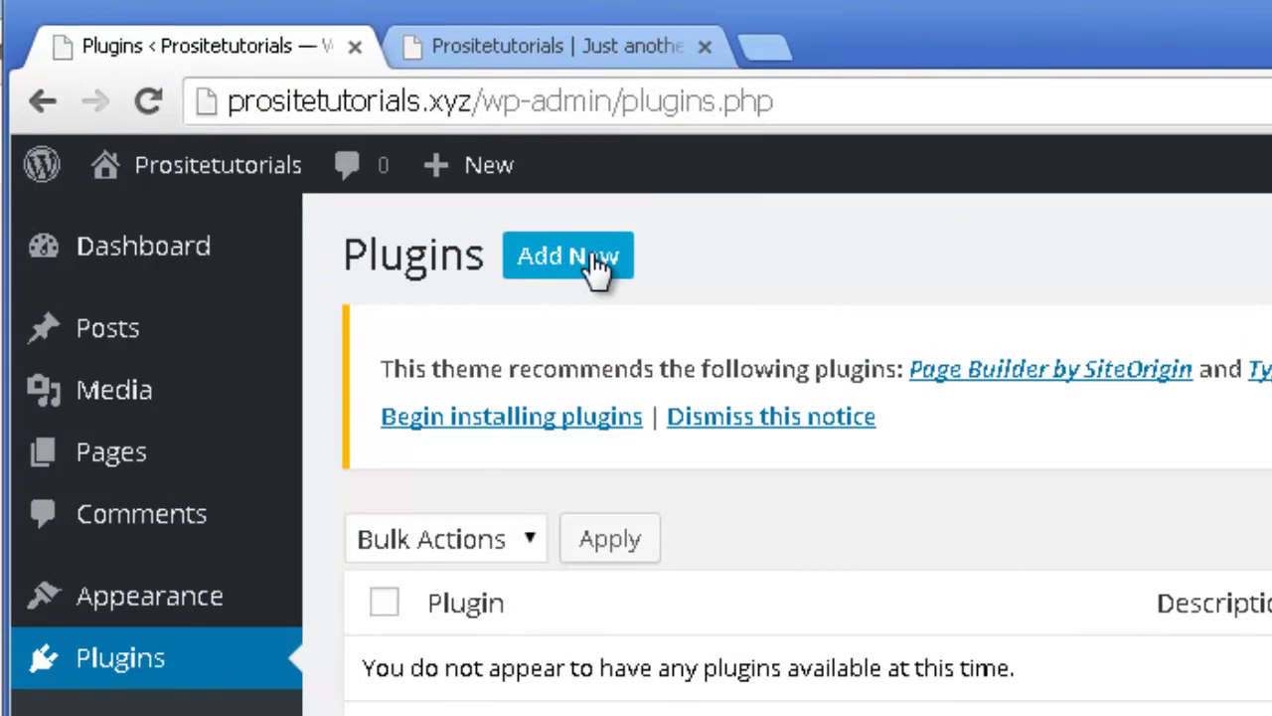
Open Add Plugins and browse the featured list, including Akismet, bbPress and Jetpack
left_click(580, 260)
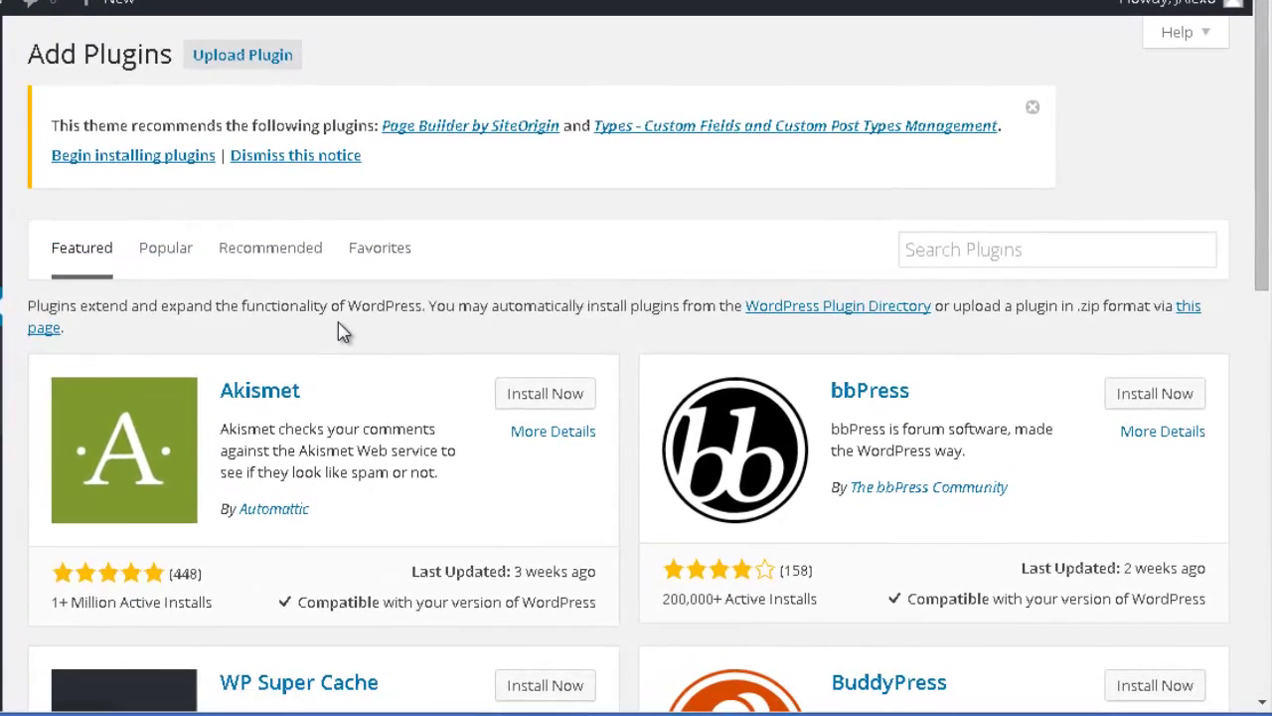
scroll(370, 341, "down", 3)
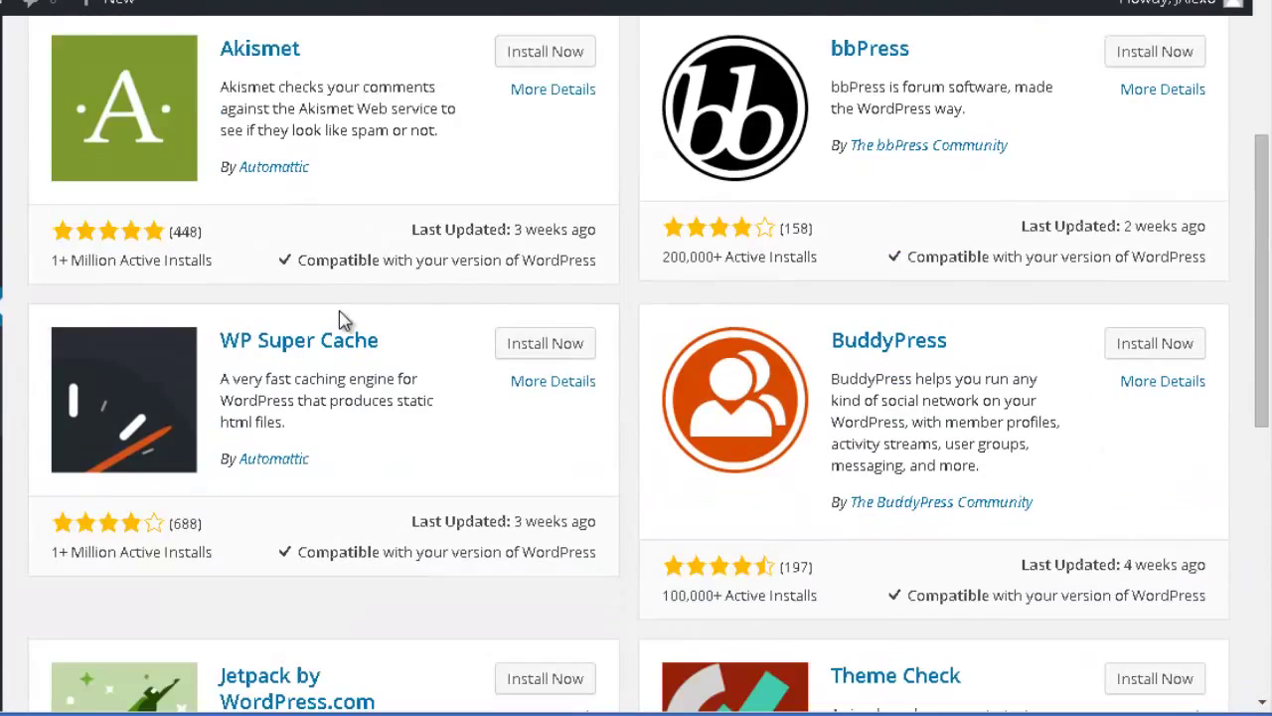
scroll(343, 318, "down", 5)
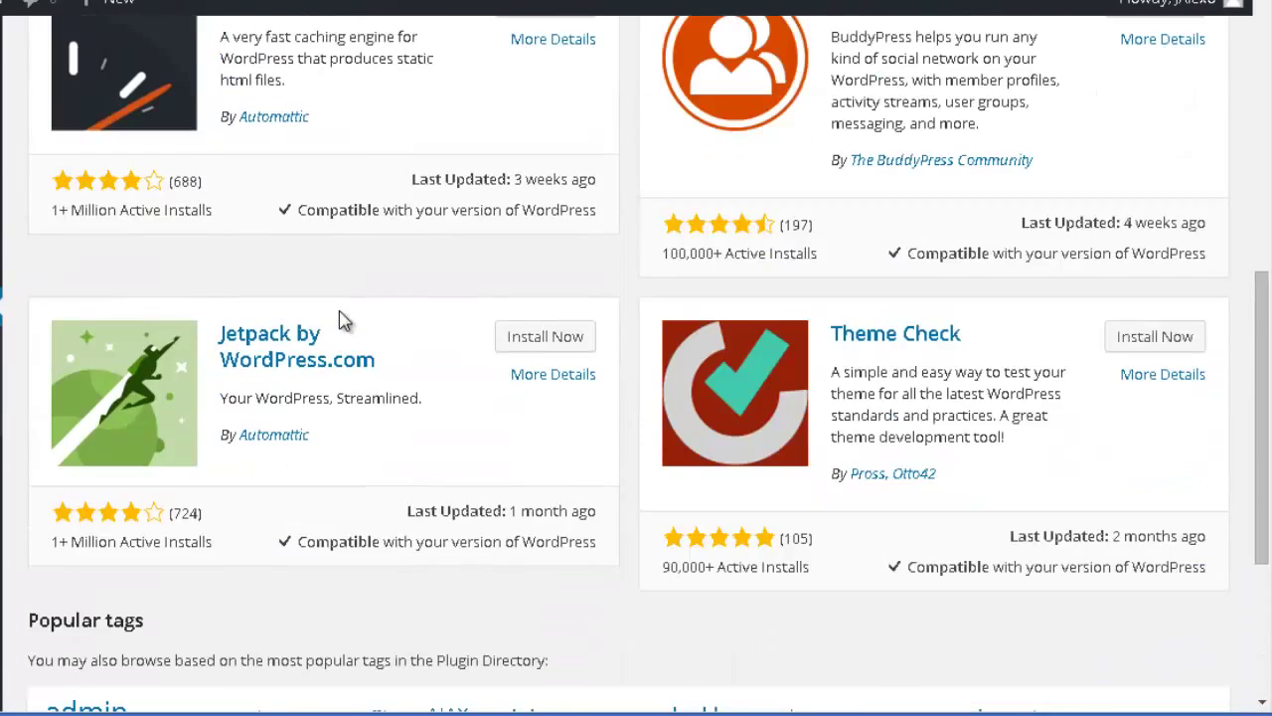
scroll(343, 318, "up", 8)
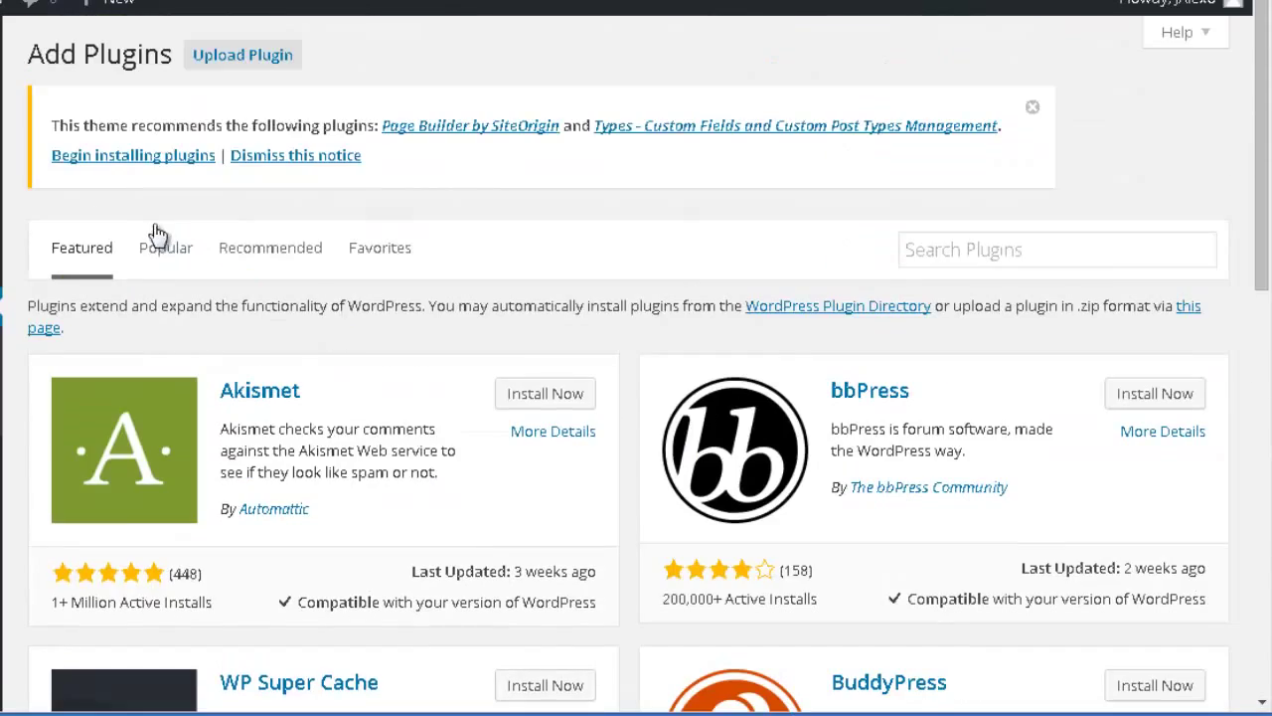
Browse the Popular plugins list, including All in One SEO Pack
left_click(169, 253)
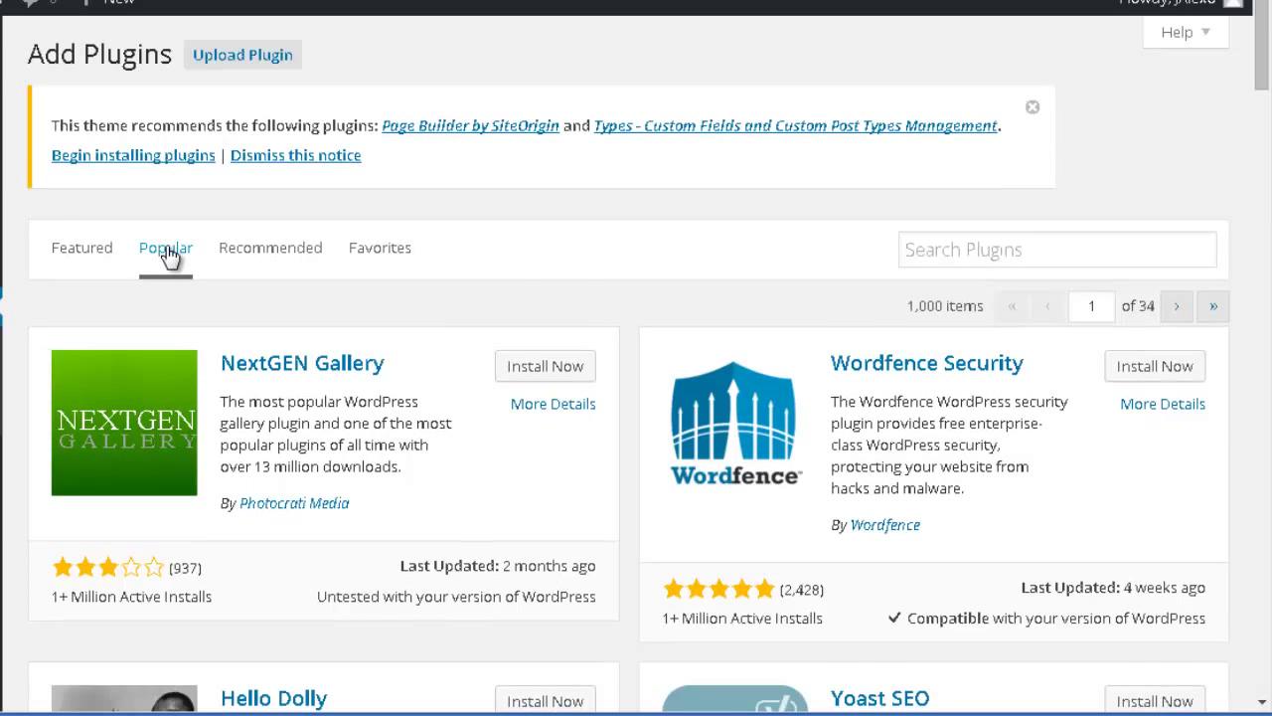
scroll(169, 253, "down", 5)
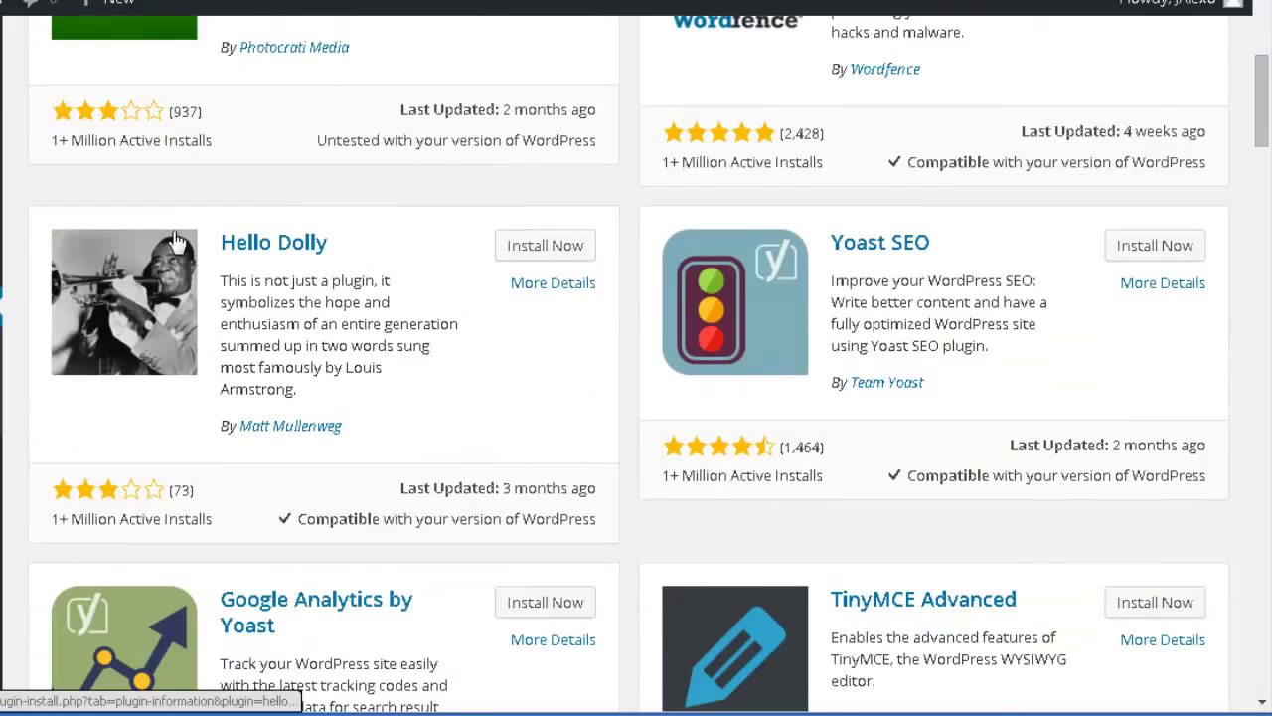
scroll(176, 242, "down", 7)
scroll(193, 228, "down", 5)
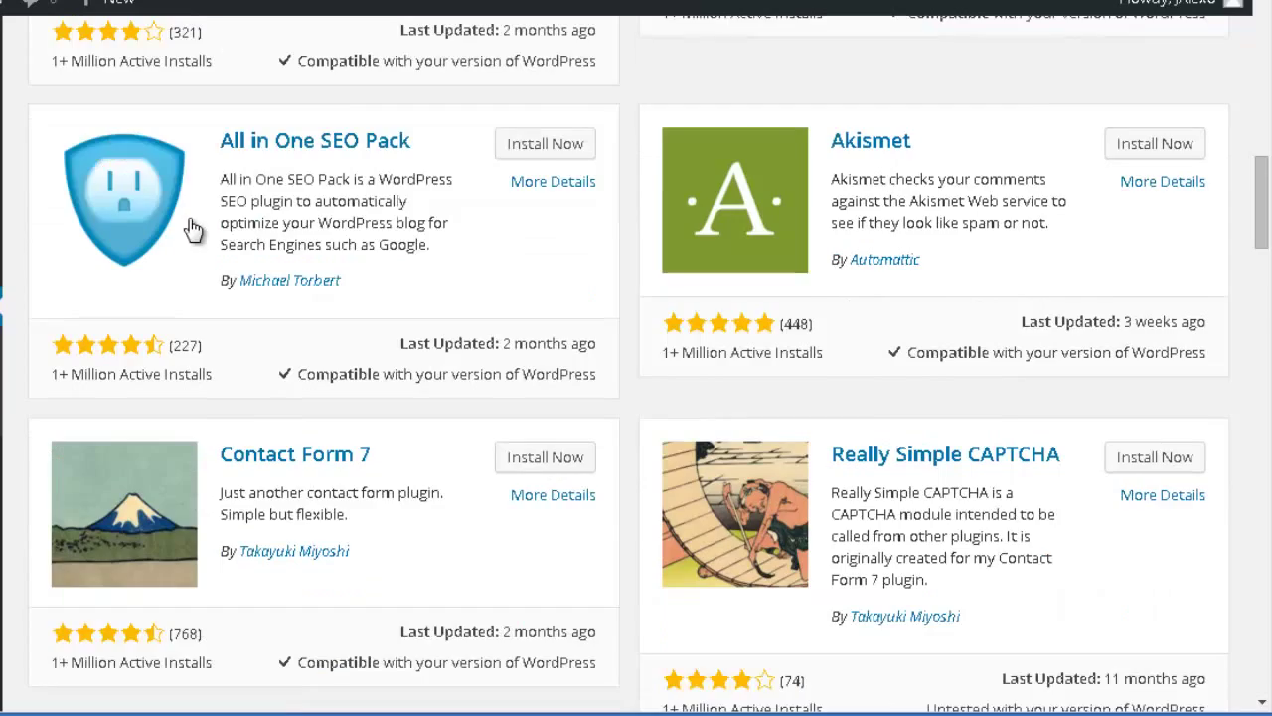
scroll(313, 544, "down", 7)
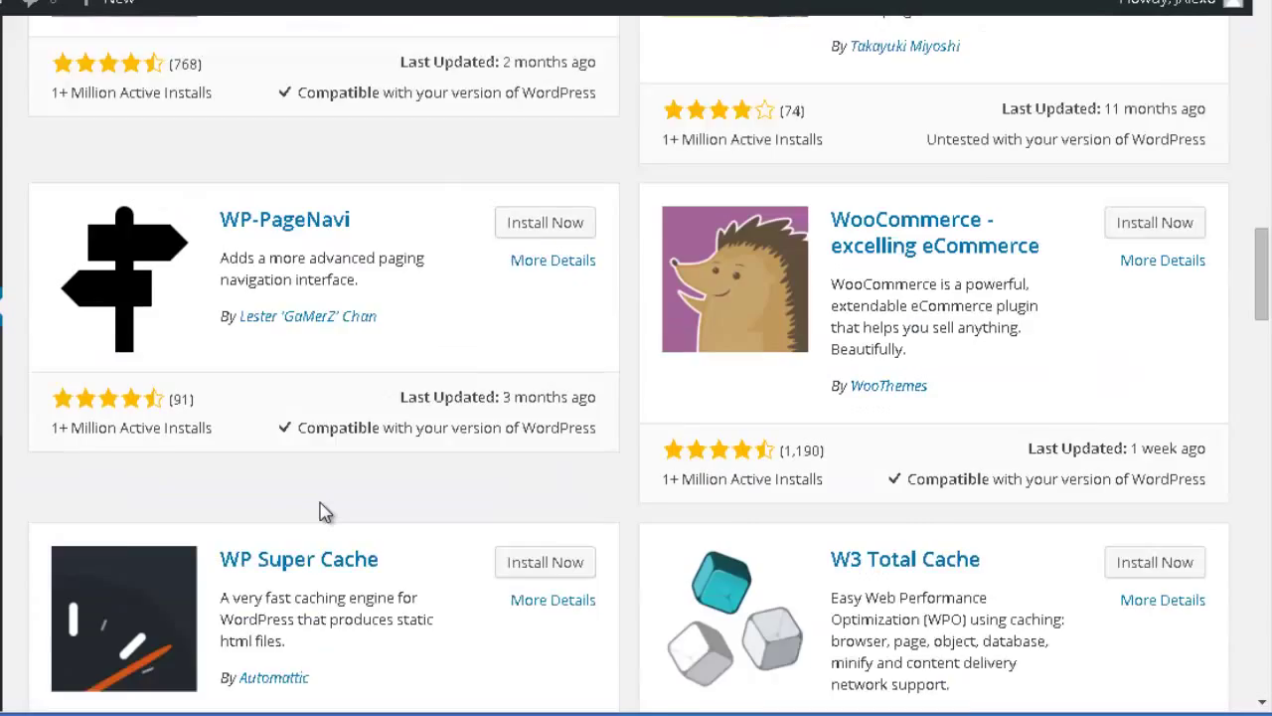
scroll(321, 497, "down", 12)
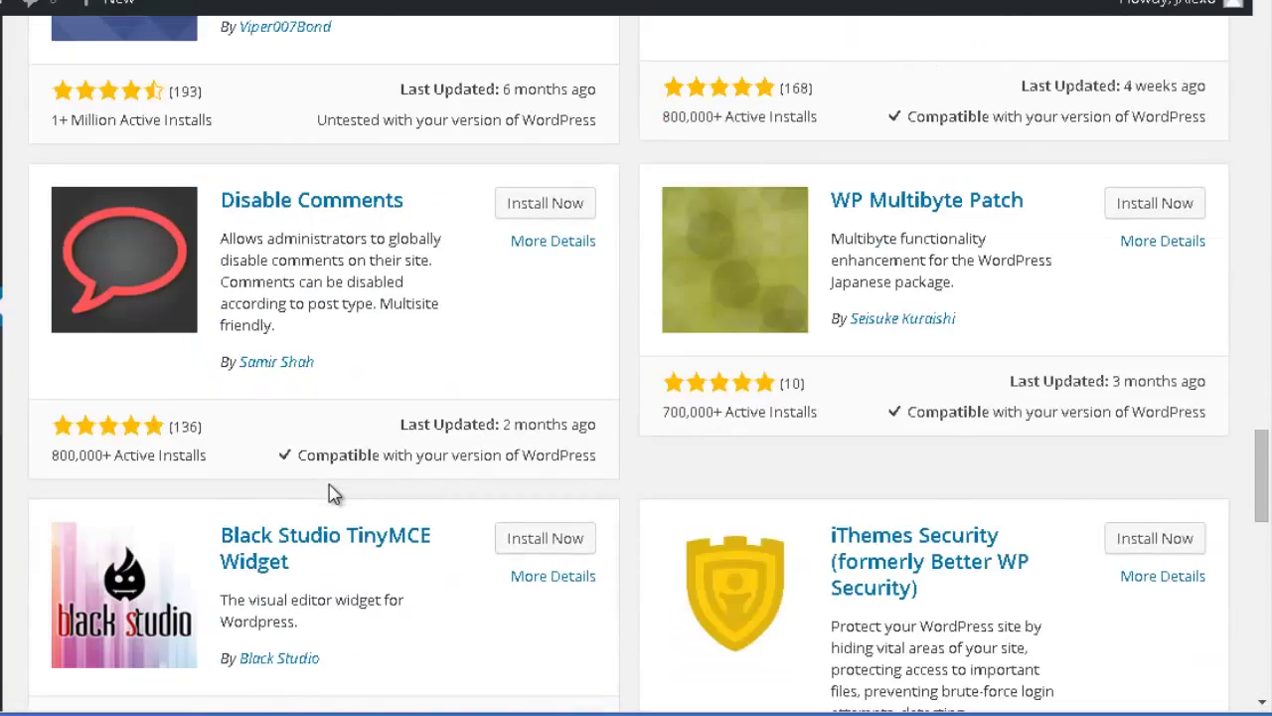
scroll(333, 494, "up", 12)
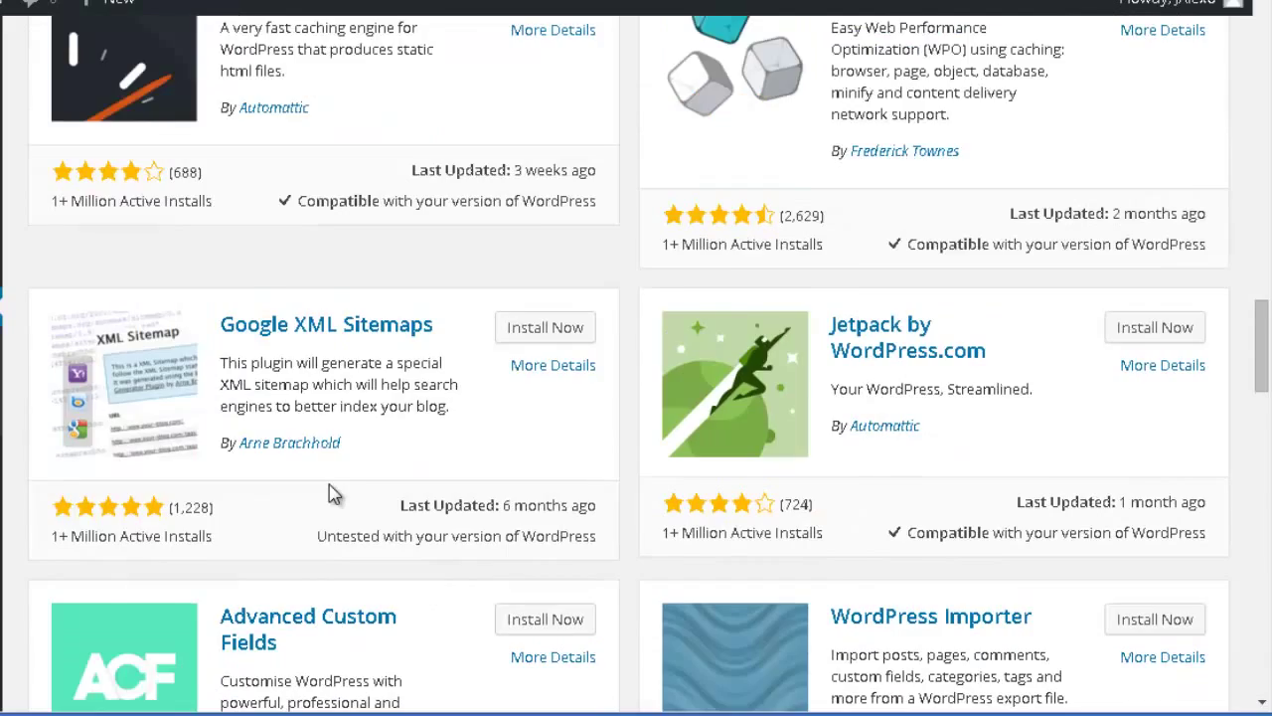
scroll(333, 494, "up", 2)
scroll(331, 479, "up", 1)
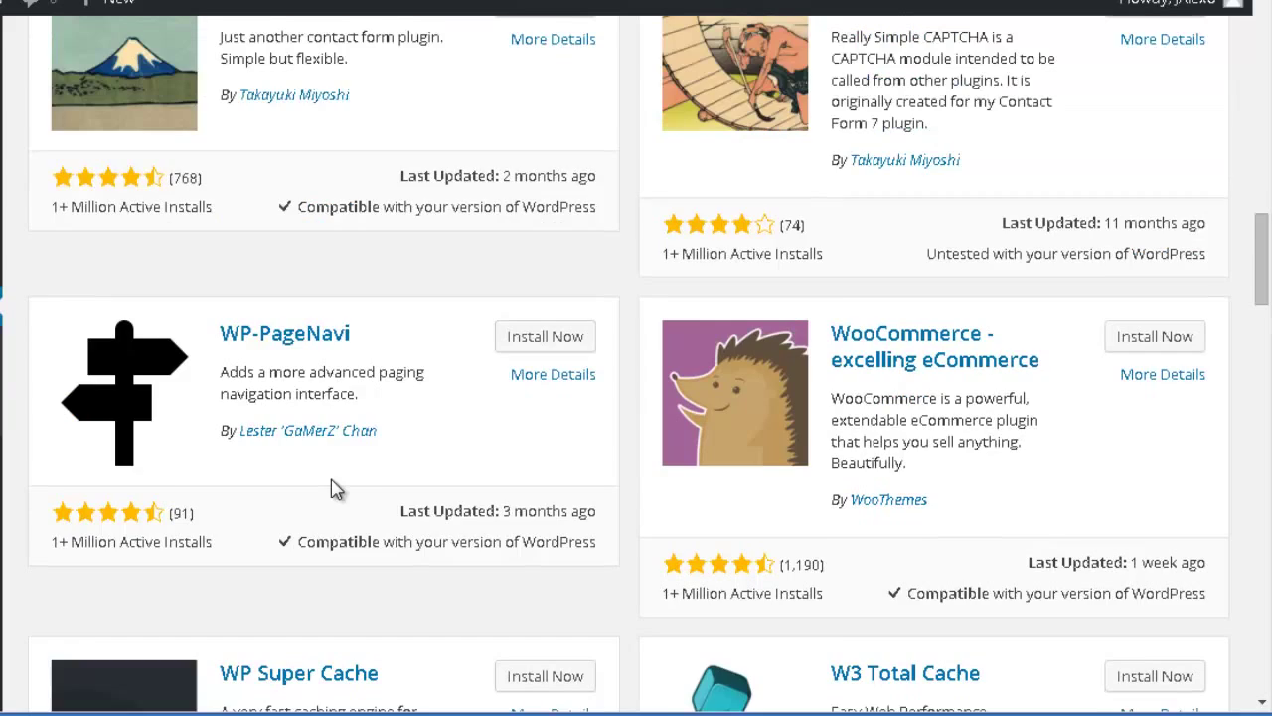
scroll(360, 383, "up", 2)
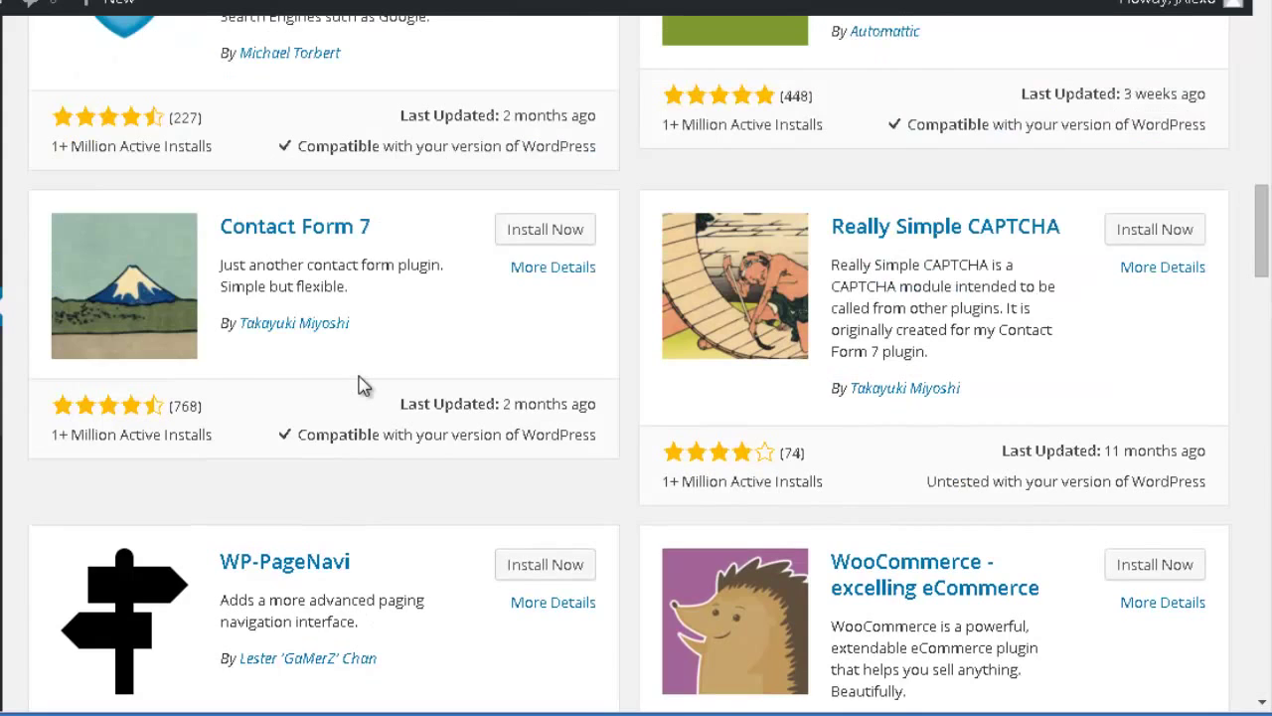
scroll(363, 384, "up", 3)
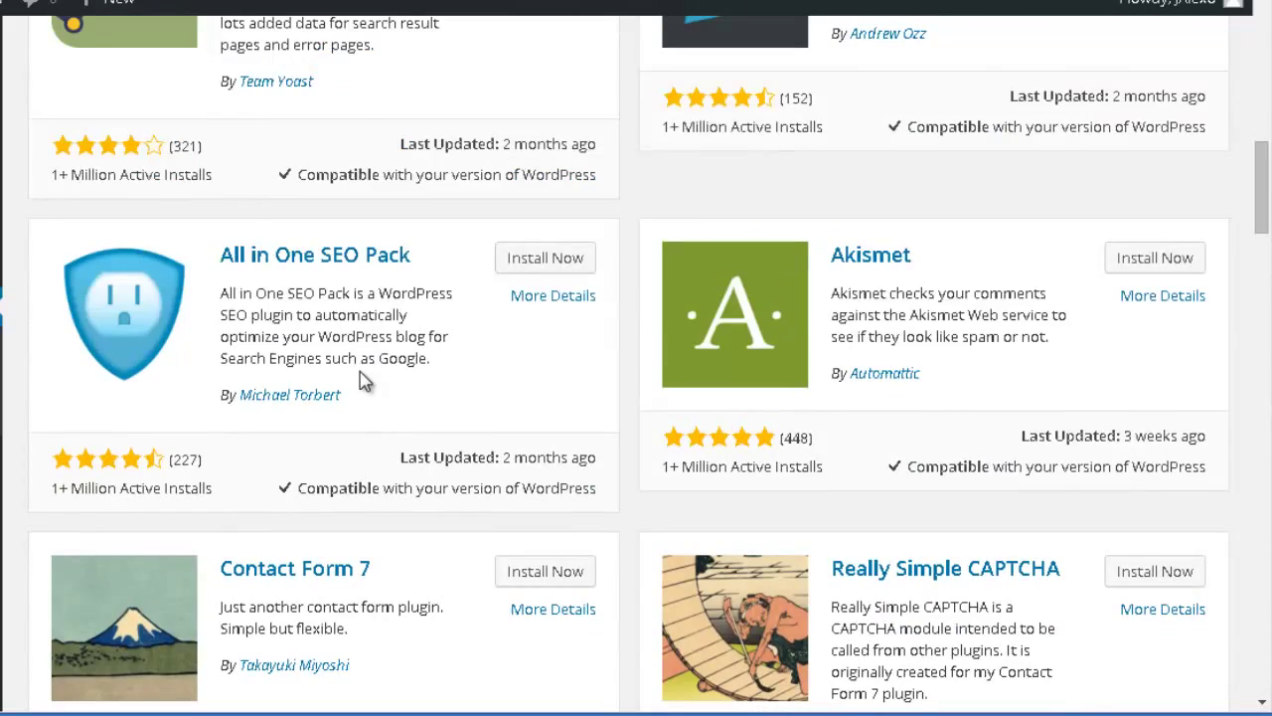
scroll(363, 383, "up", 6)
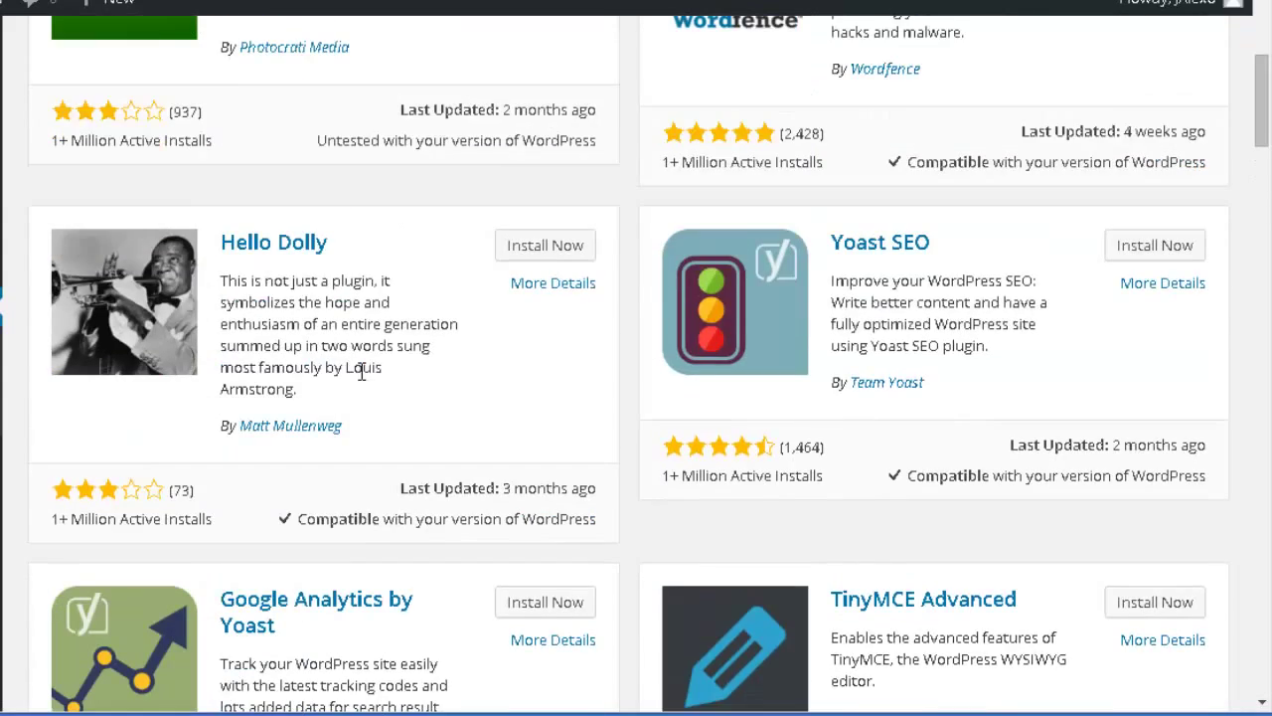
scroll(363, 378, "up", 4)
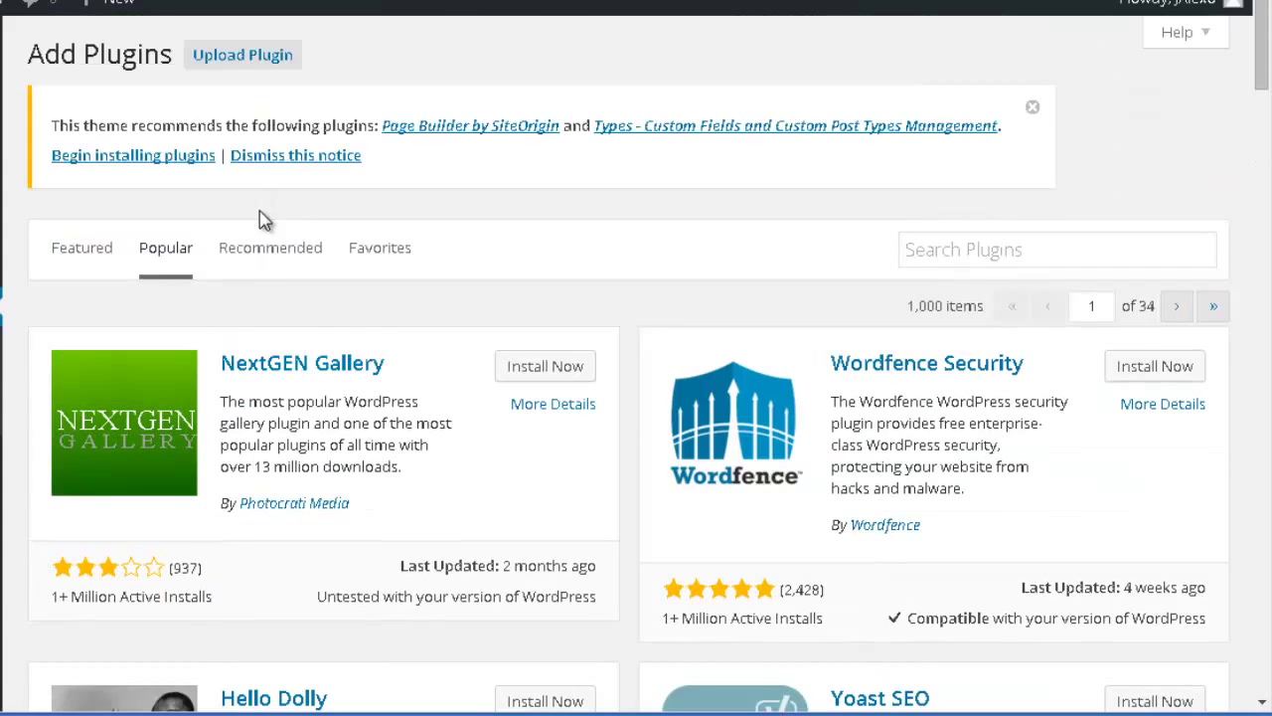
Show the Recommended plugins list of bbPress, Akismet, WP Super Cache and BuddyPress
left_click(278, 249)
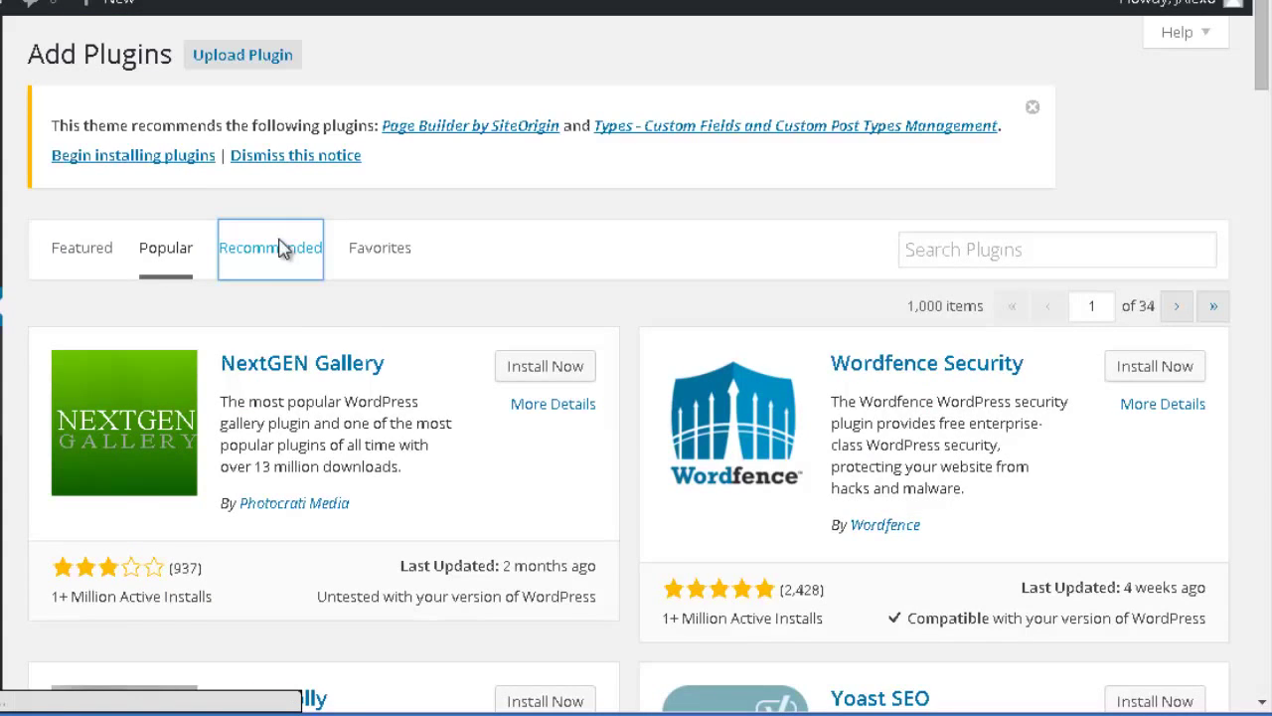
scroll(276, 257, "down", 7)
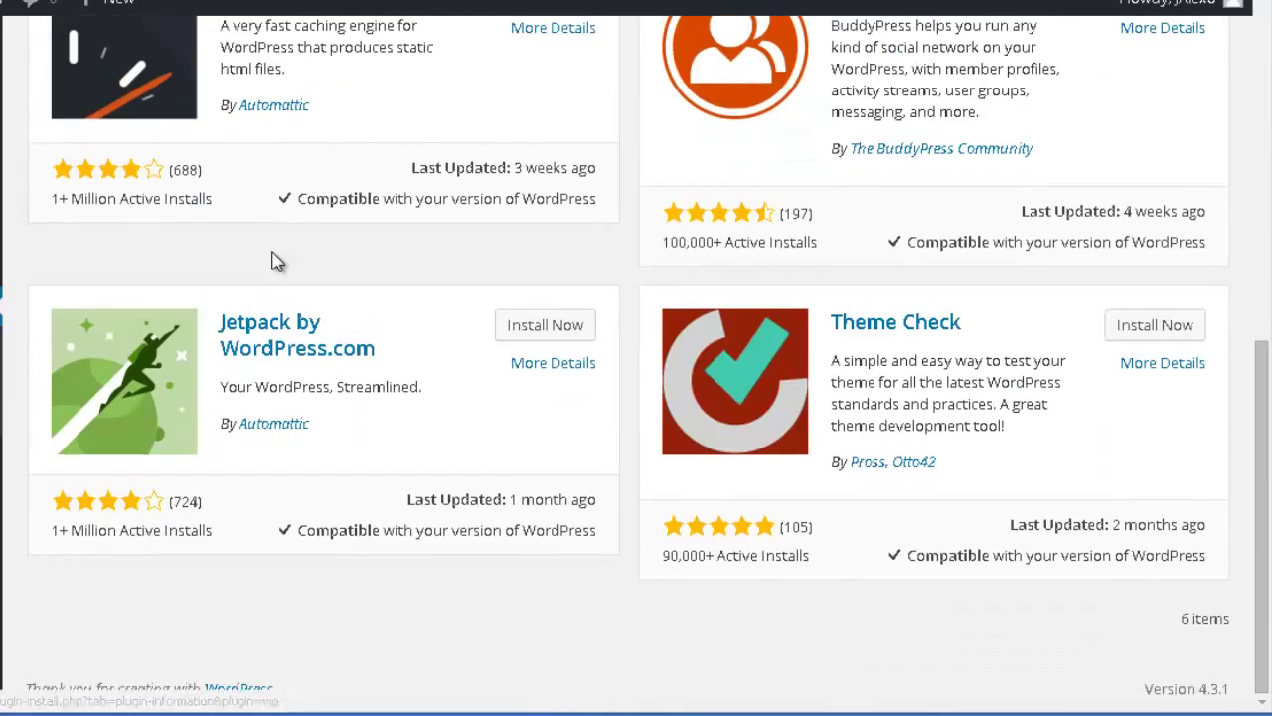
scroll(276, 260, "up", 7)
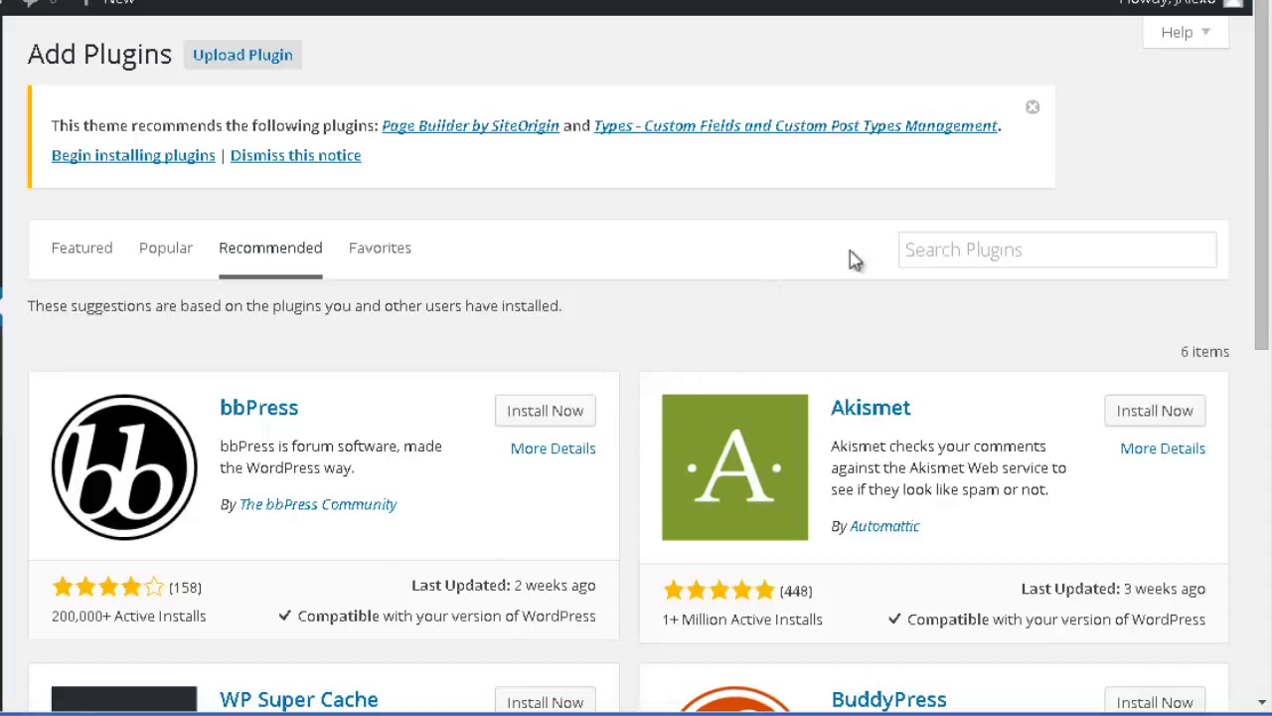
Search plugins for 'all in one seo', returning 761 results with All in One SEO Pack
left_click(962, 258)
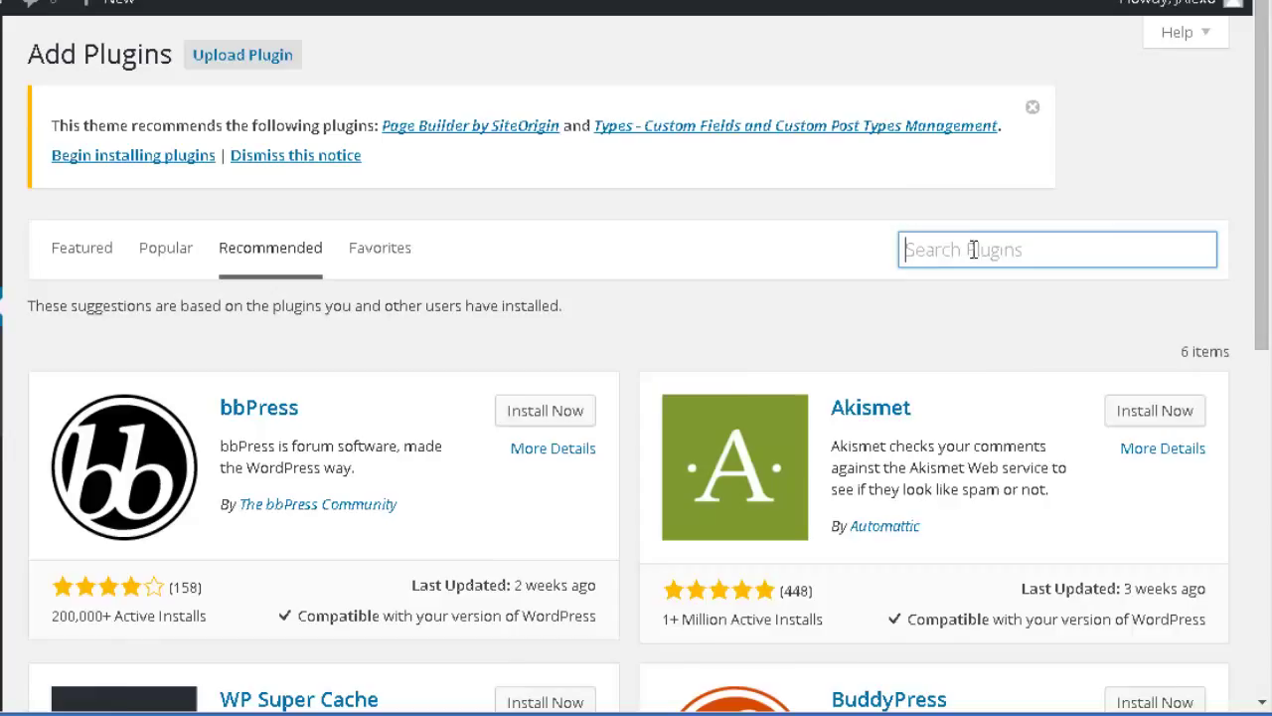
scroll(944, 363, "down", 1)
scroll(899, 382, "up", 1)
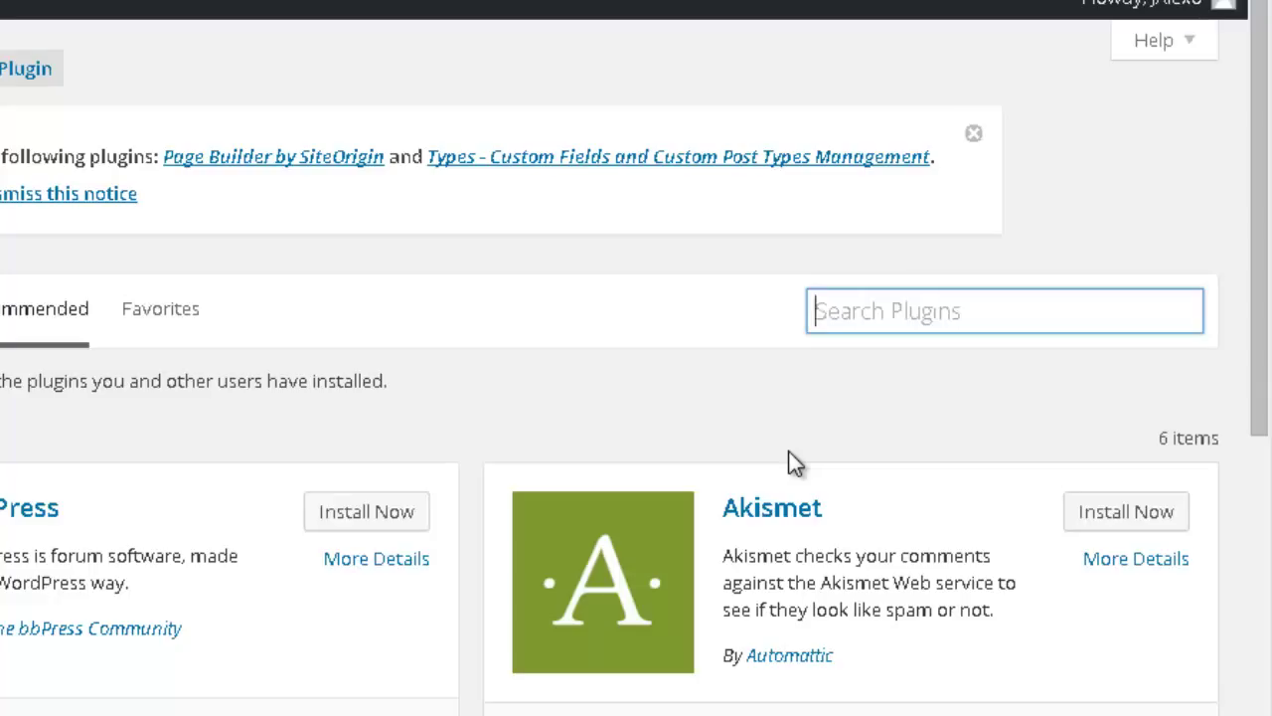
type("al")
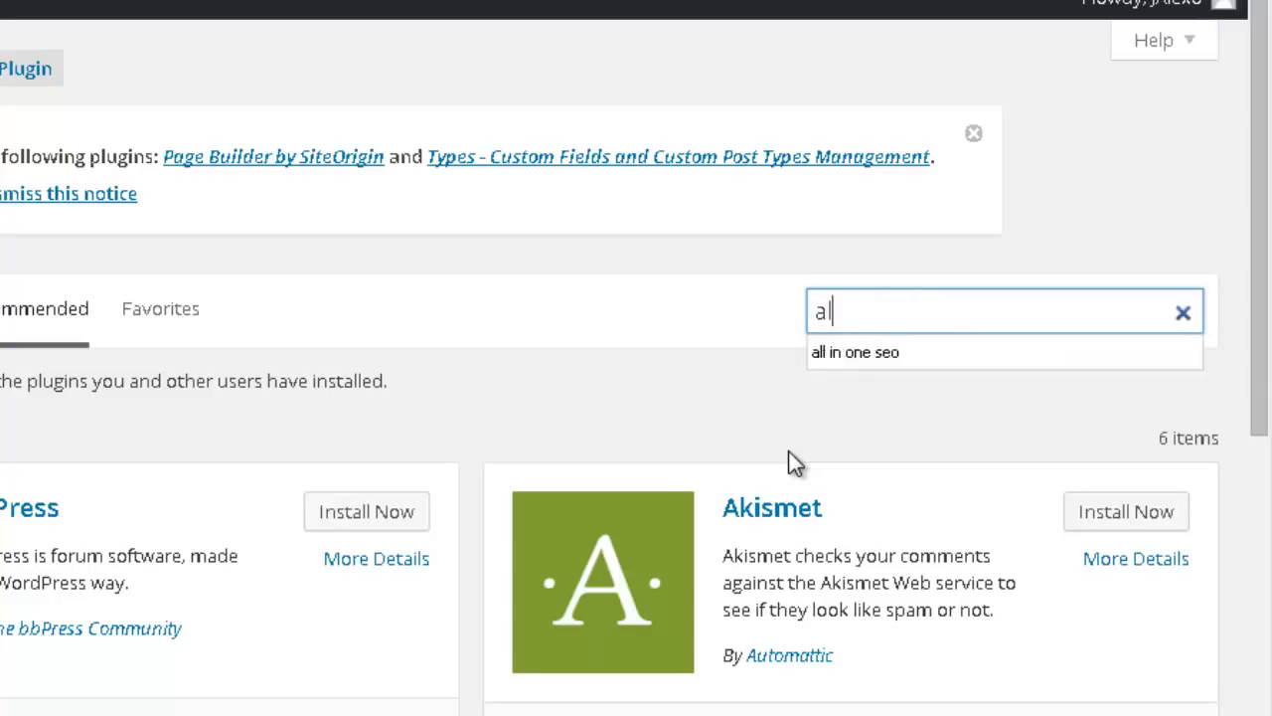
type("l")
key("BackSpace")
key("BackSpace")
key("BackSpace")
type("all in one seo")
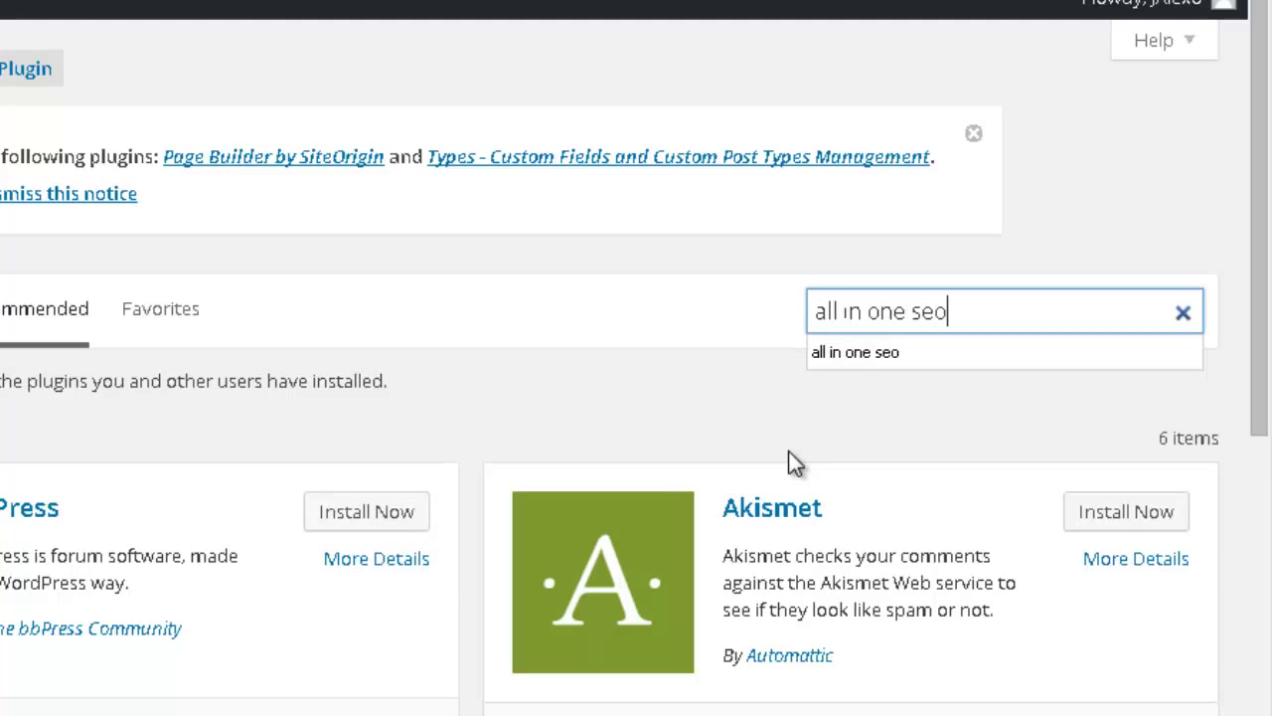
key("Return")
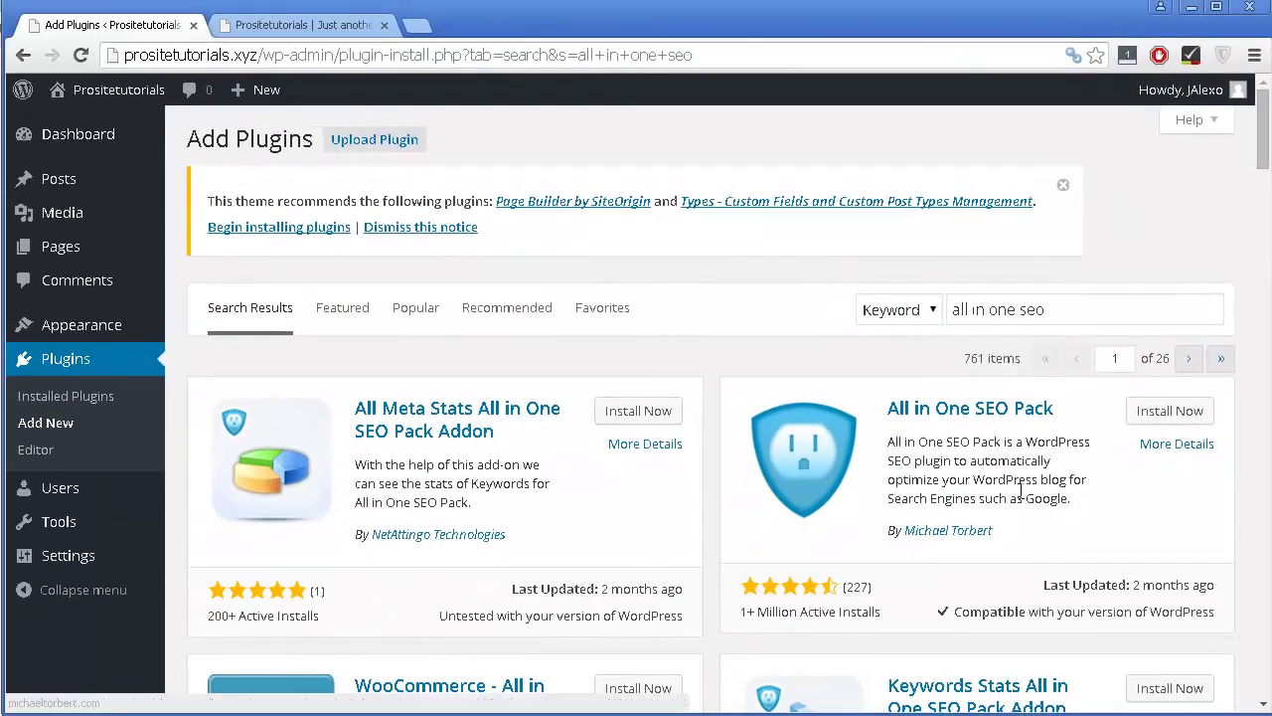
Scroll through the All in One SEO Pack details to review its features and ratings
scroll(423, 169, "down", 2)
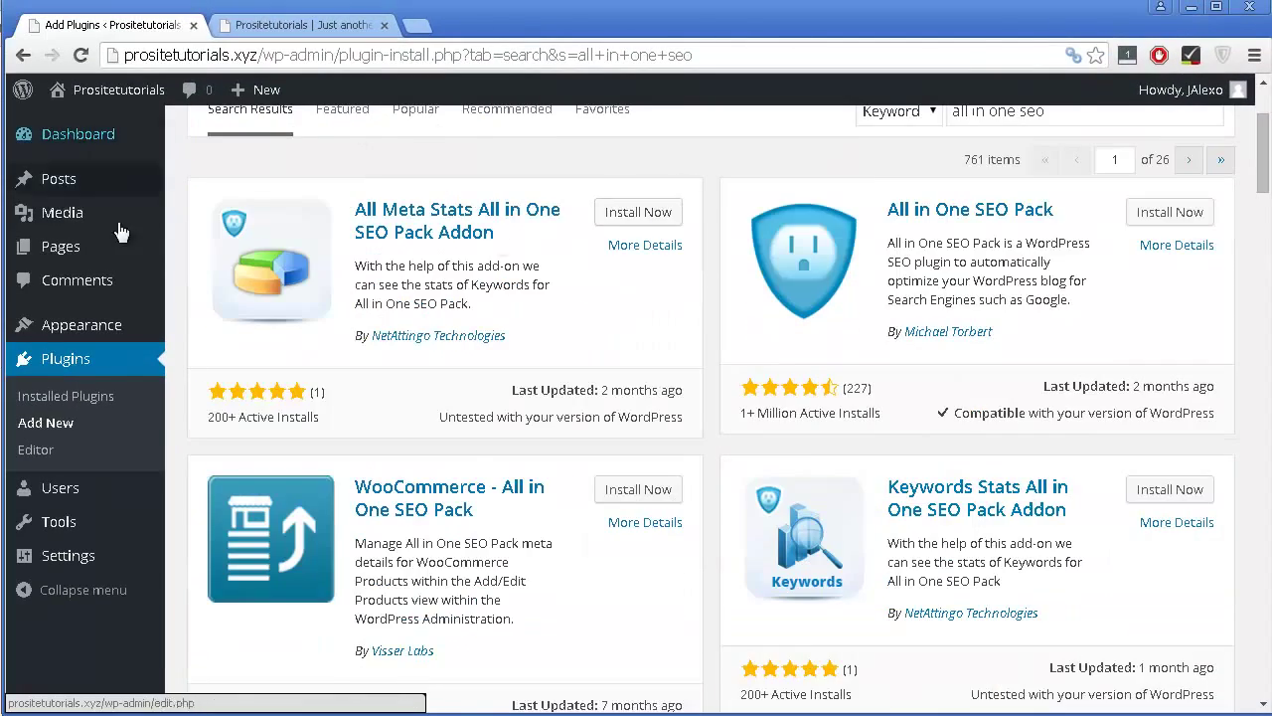
scroll(779, 190, "up", 1)
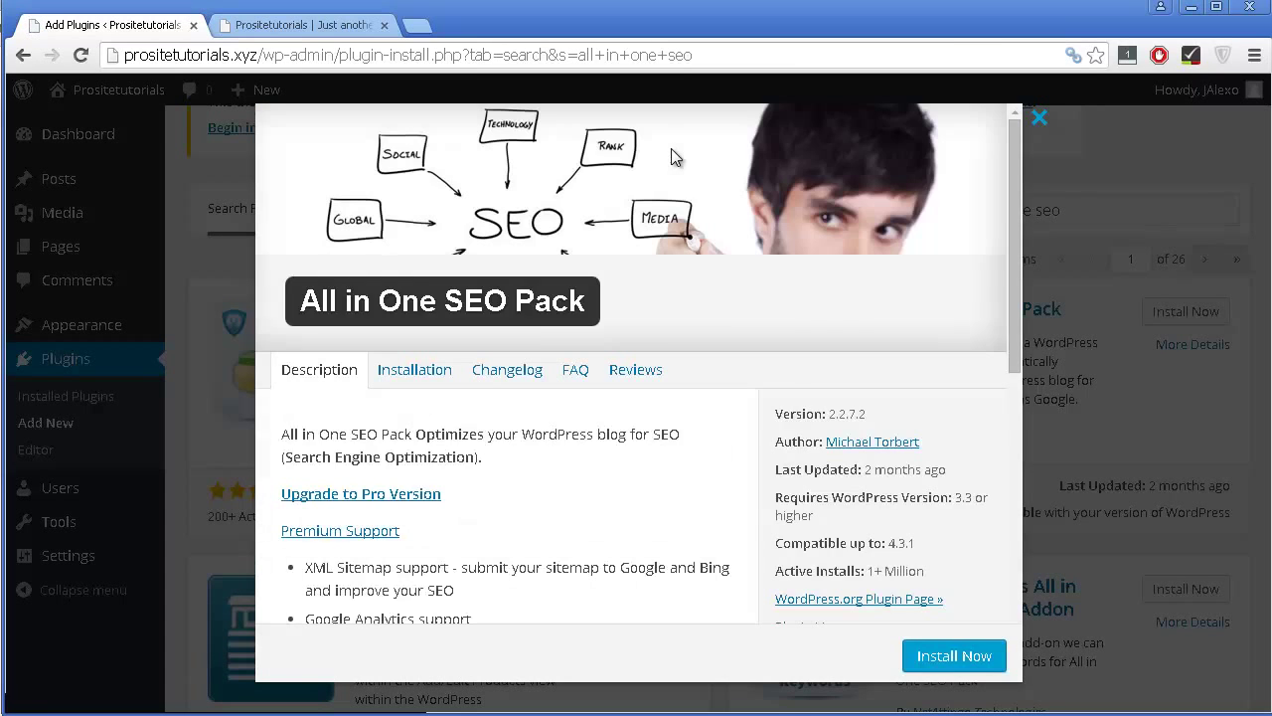
scroll(699, 544, "down", 2)
scroll(699, 545, "down", 6)
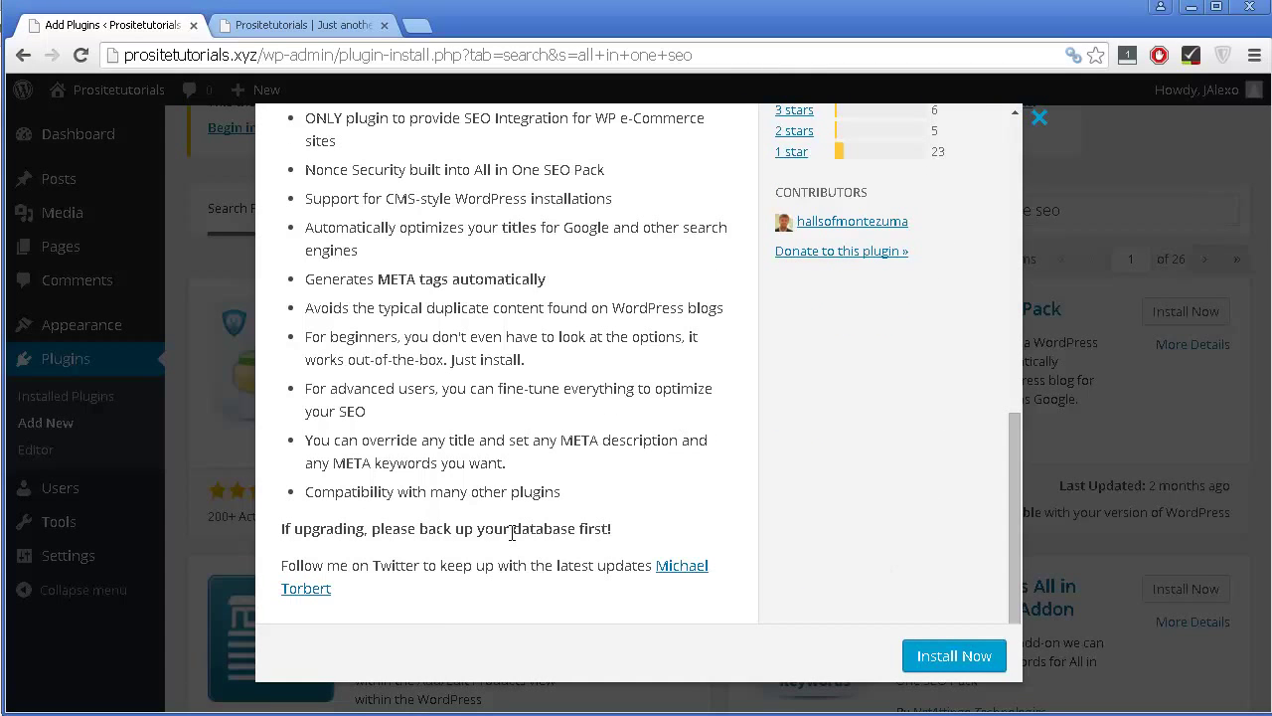
scroll(513, 527, "up", 7)
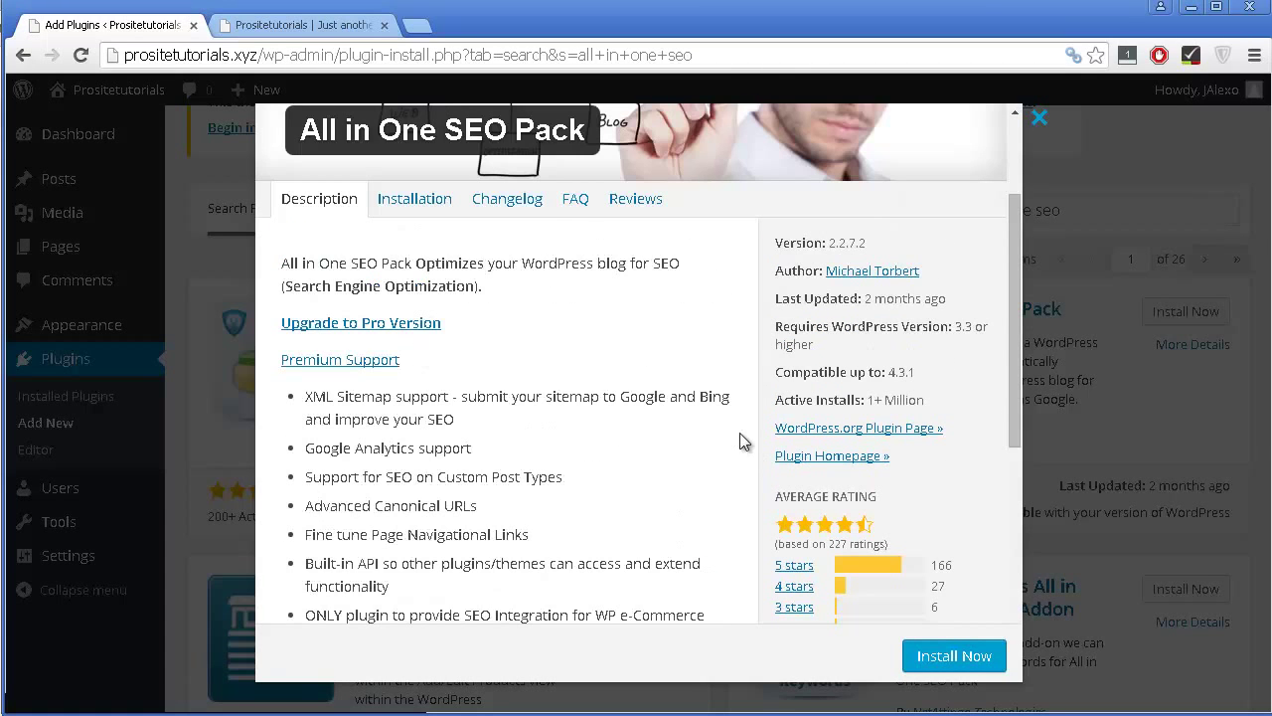
scroll(740, 432, "down", 1)
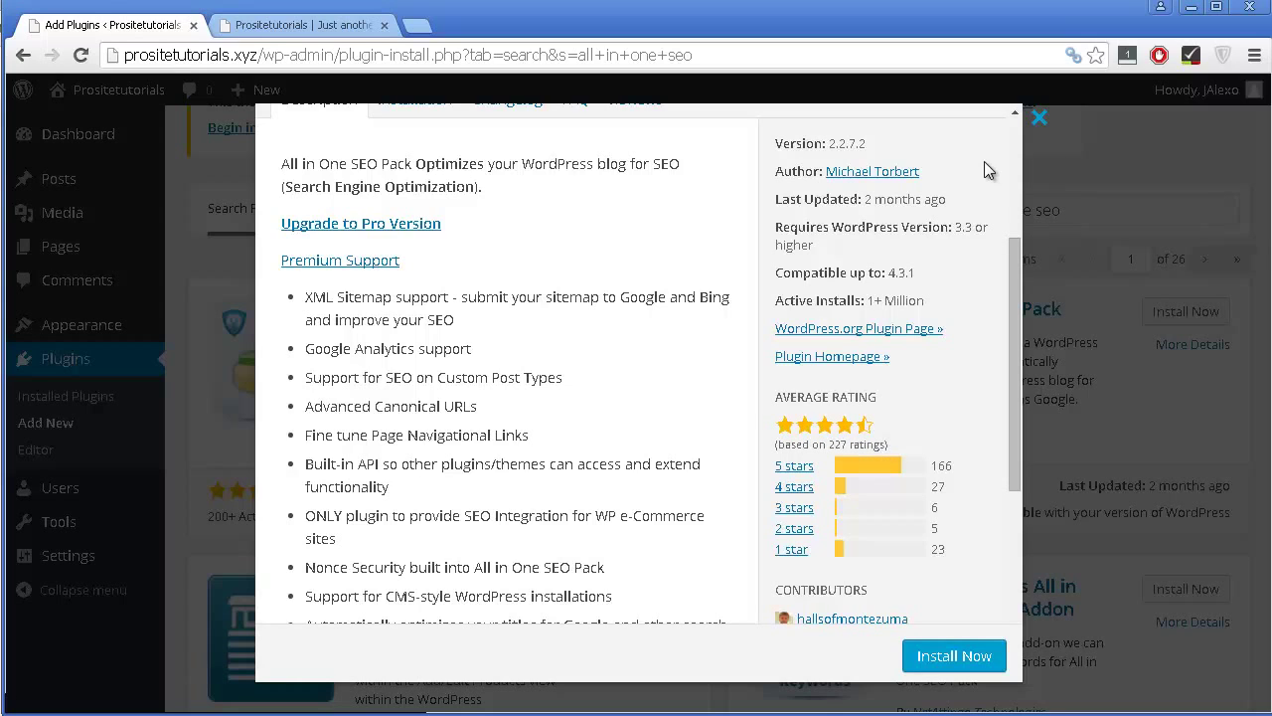
scroll(929, 309, "down", 1)
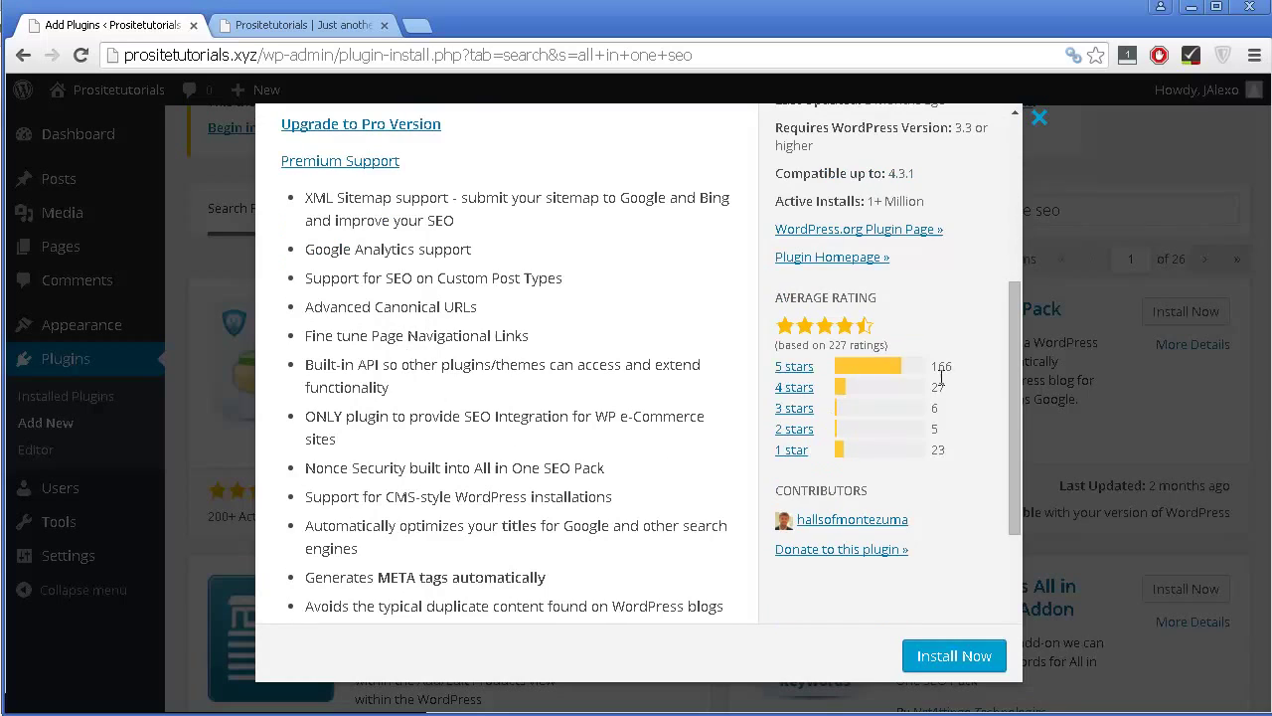
Install and activate All in One SEO Pack, dismissing the version 2.2.7.2 welcome popup
left_click(956, 660)
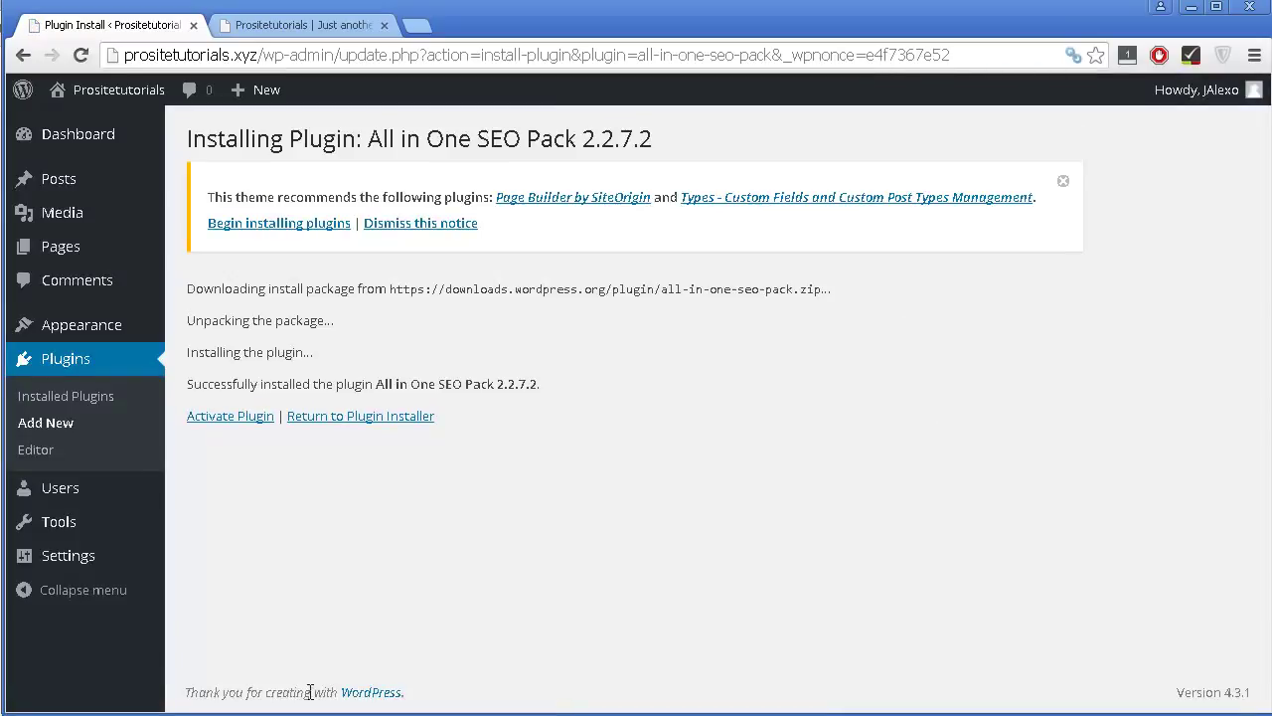
left_click(260, 423)
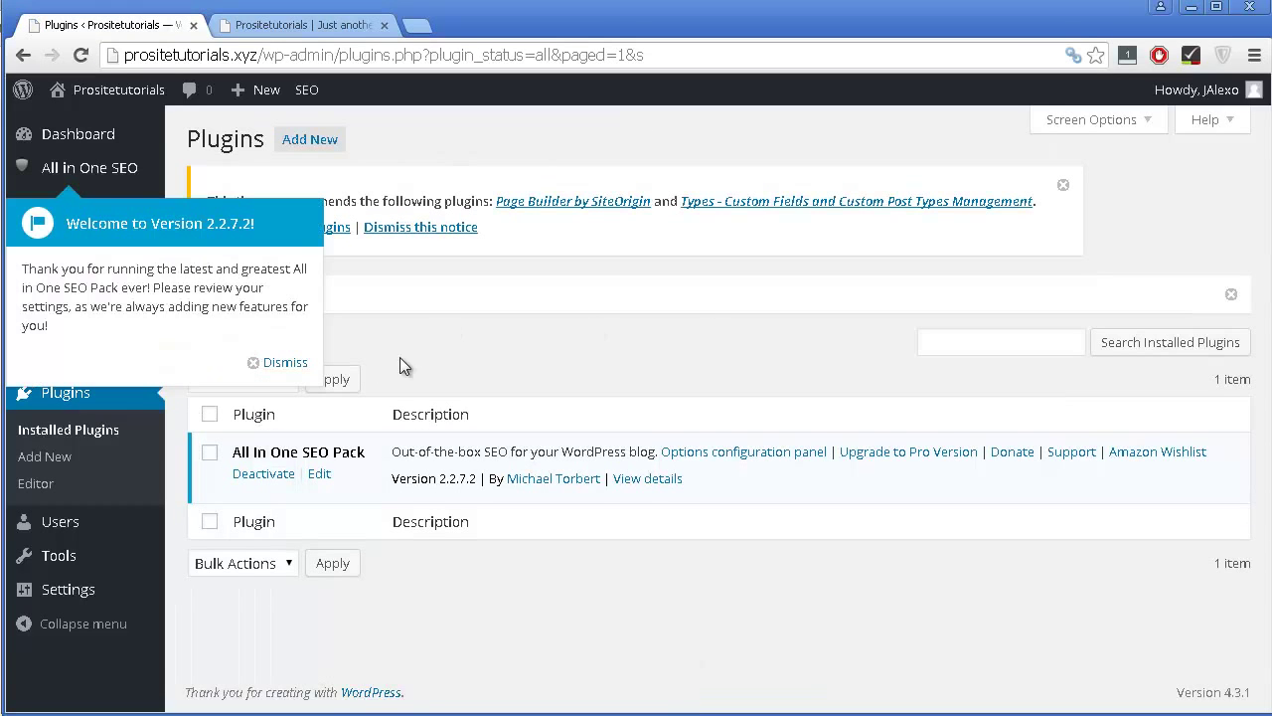
left_click(285, 362)
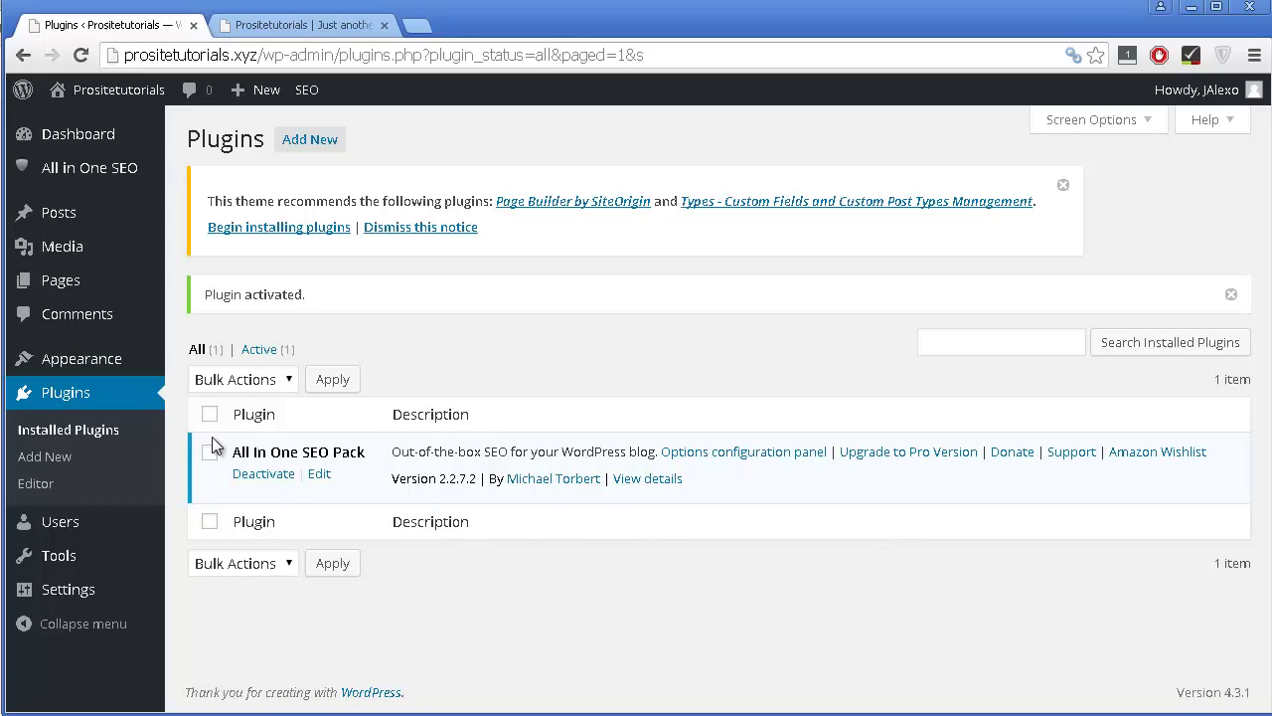
left_click(258, 476)
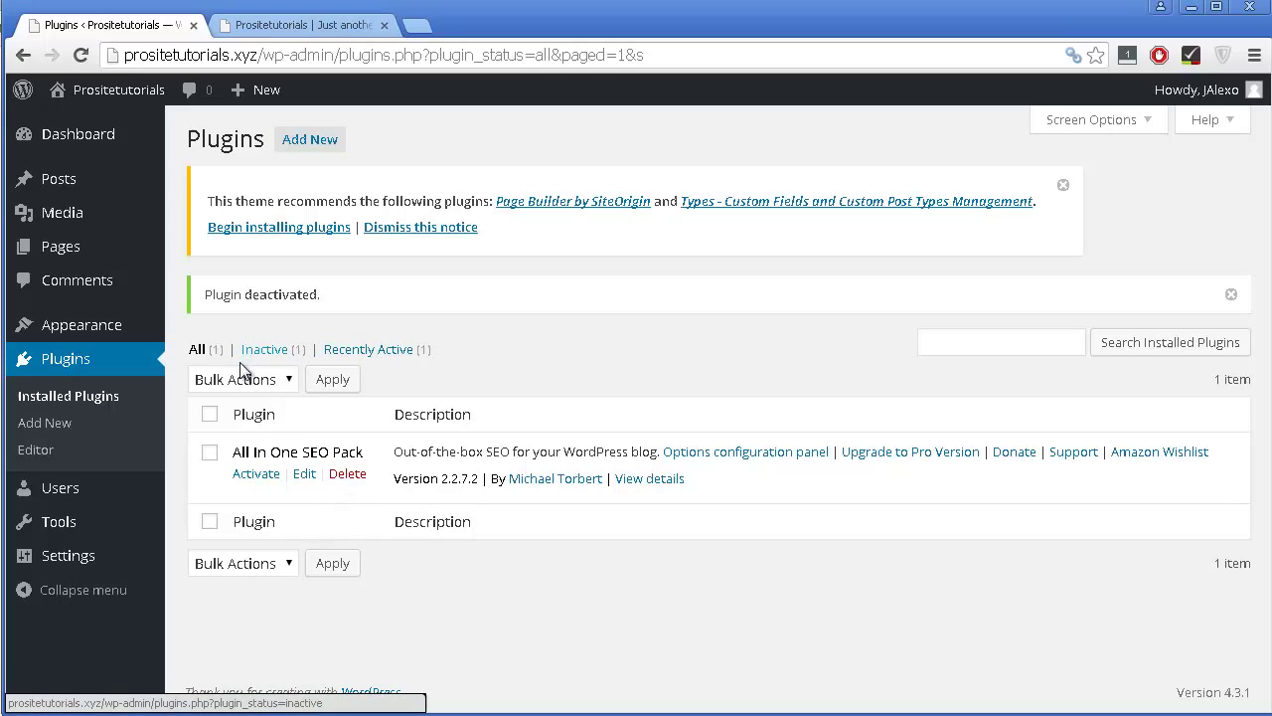
left_click(209, 456)
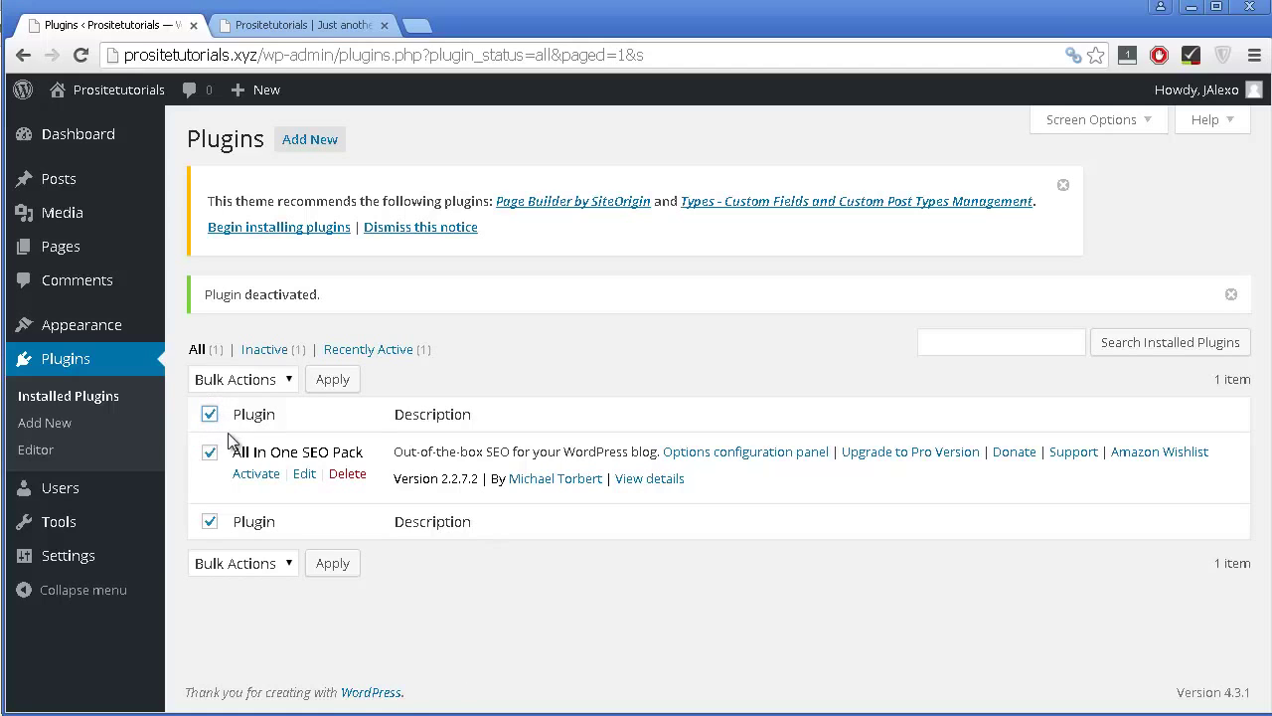
left_click(262, 382)
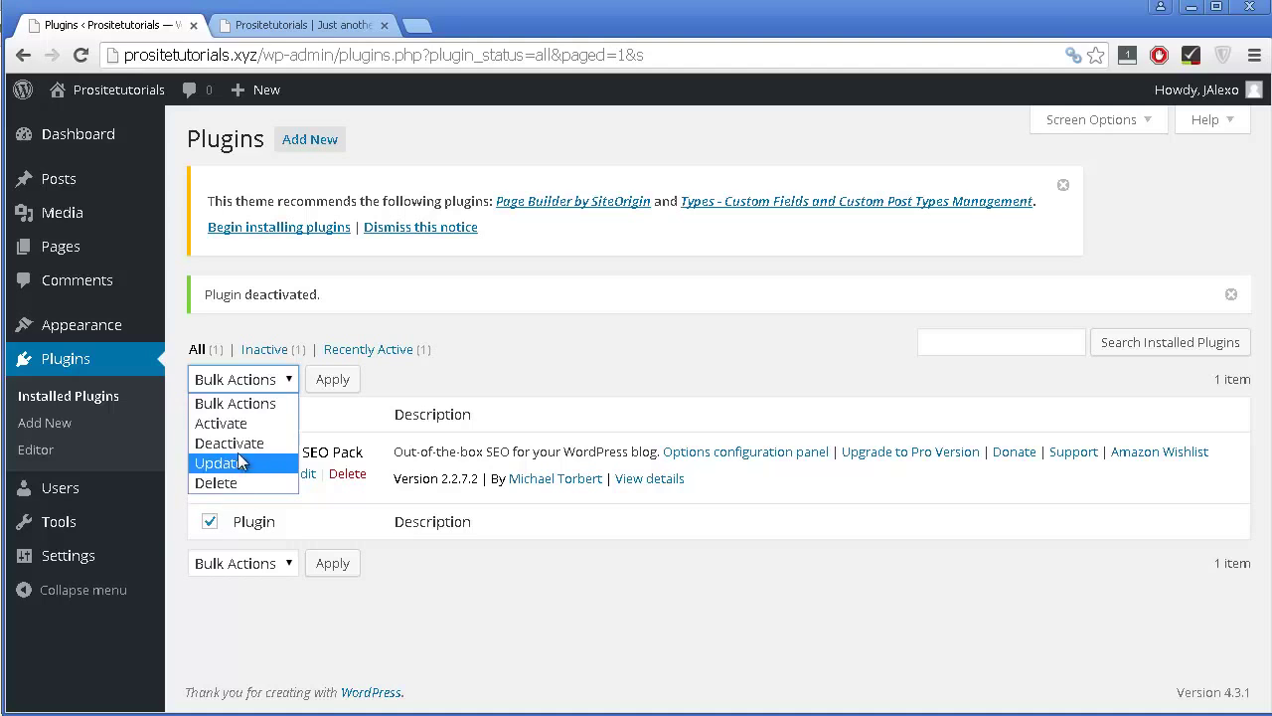
left_click(244, 381)
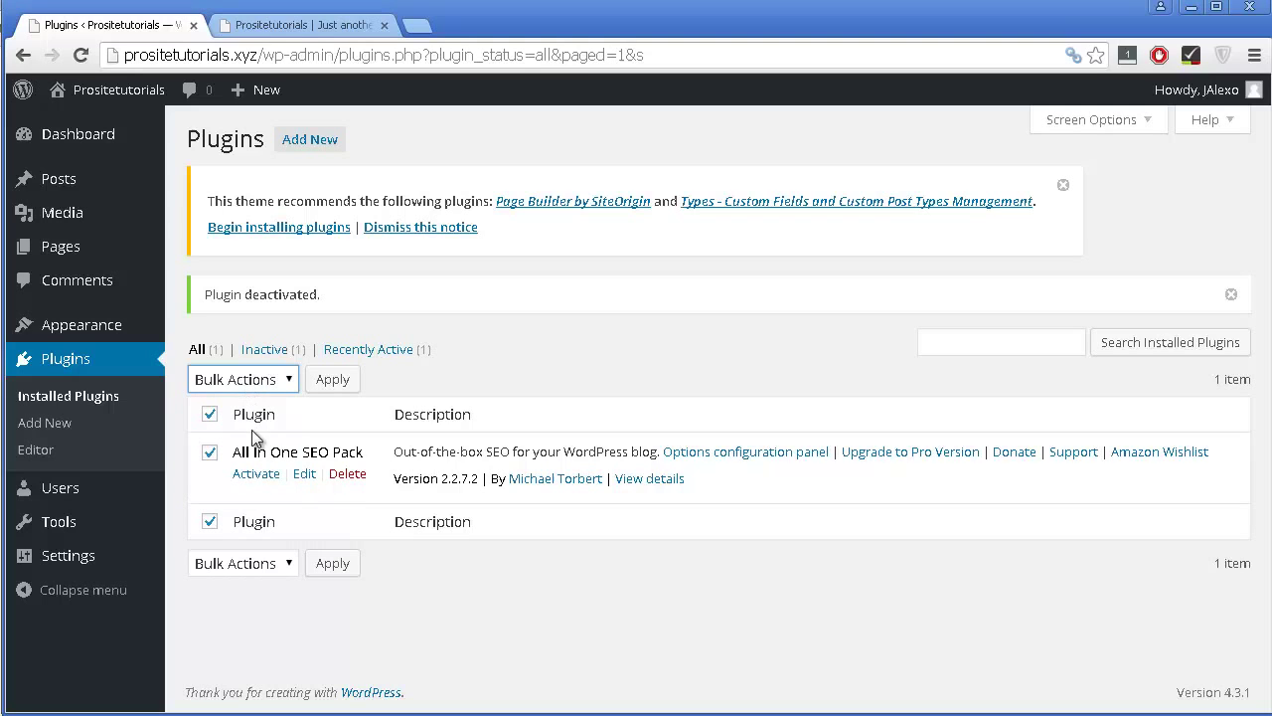
left_click(255, 474)
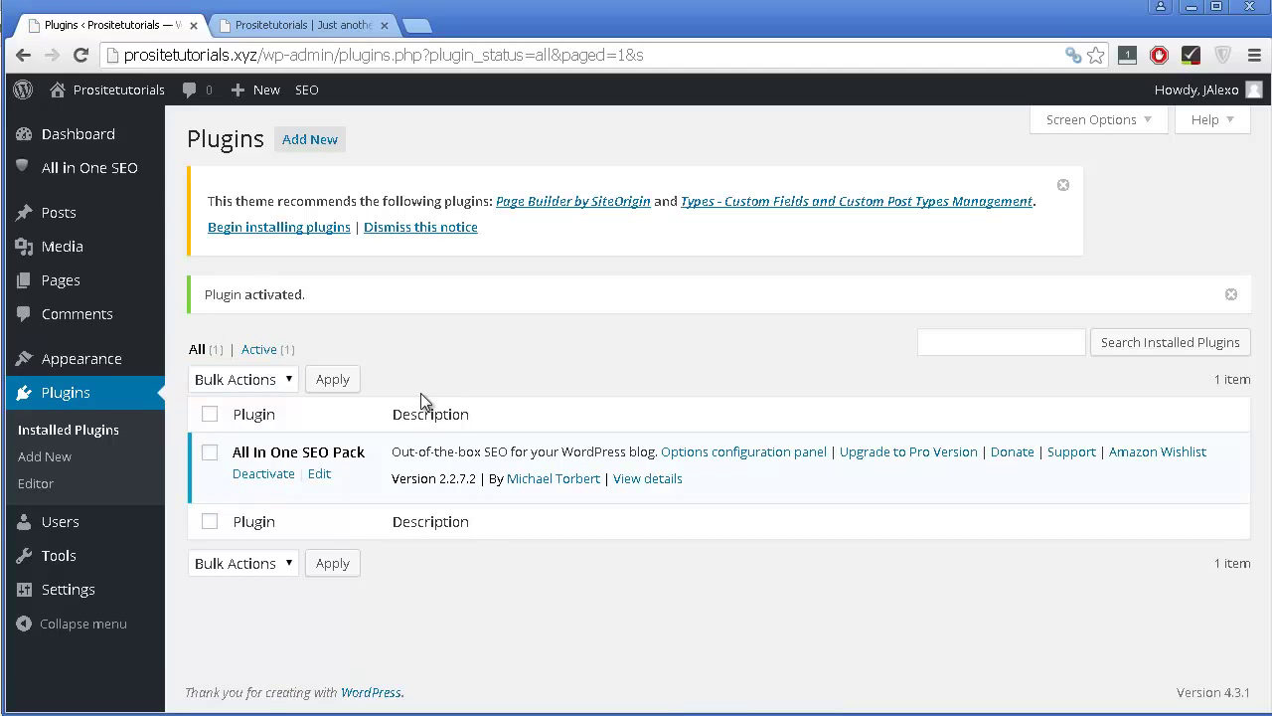
Open All in One SEO General Settings and scroll through the Plugin Options page
left_click(109, 173)
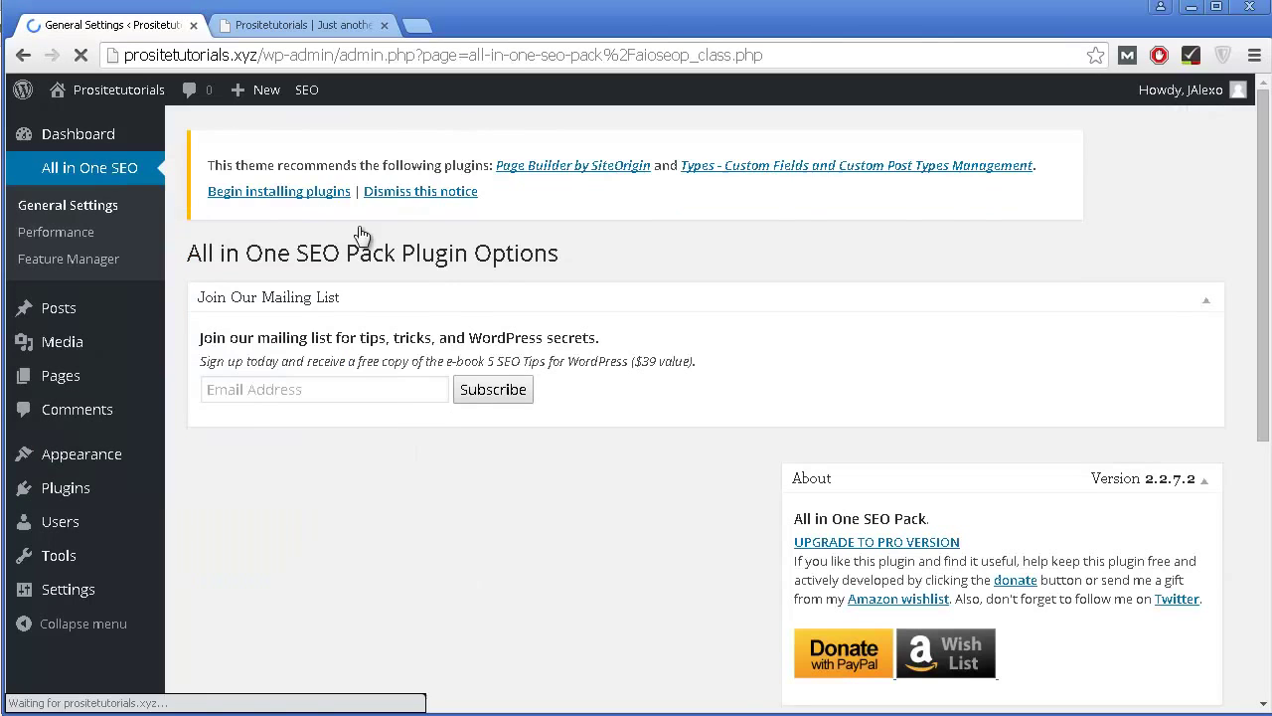
scroll(252, 202, "down", 2)
scroll(252, 202, "down", 10)
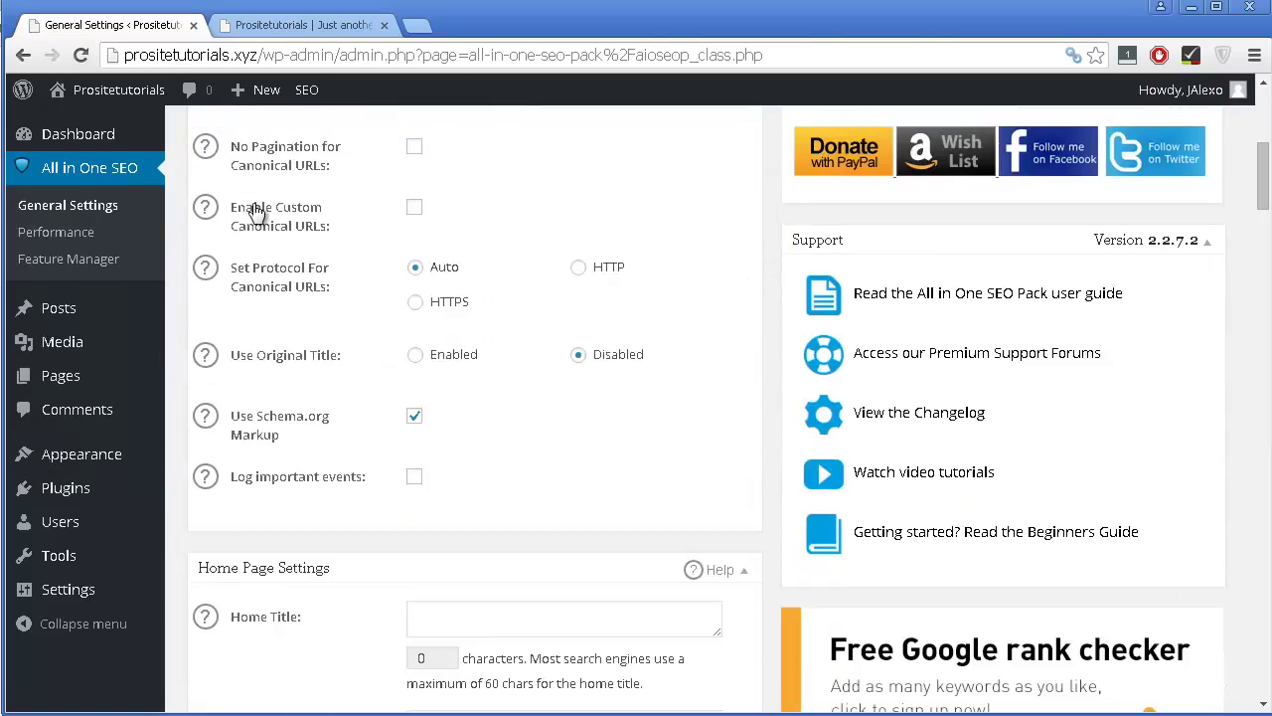
scroll(253, 202, "up", 13)
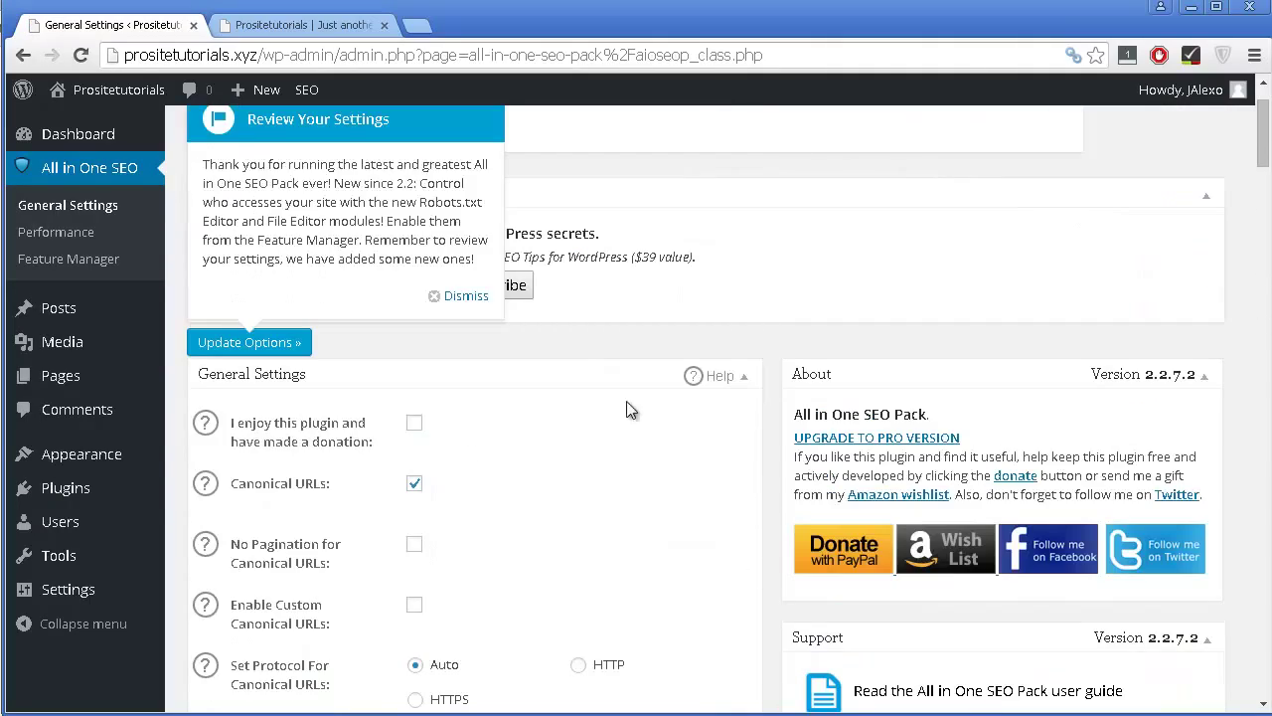
scroll(412, 247, "up", 1)
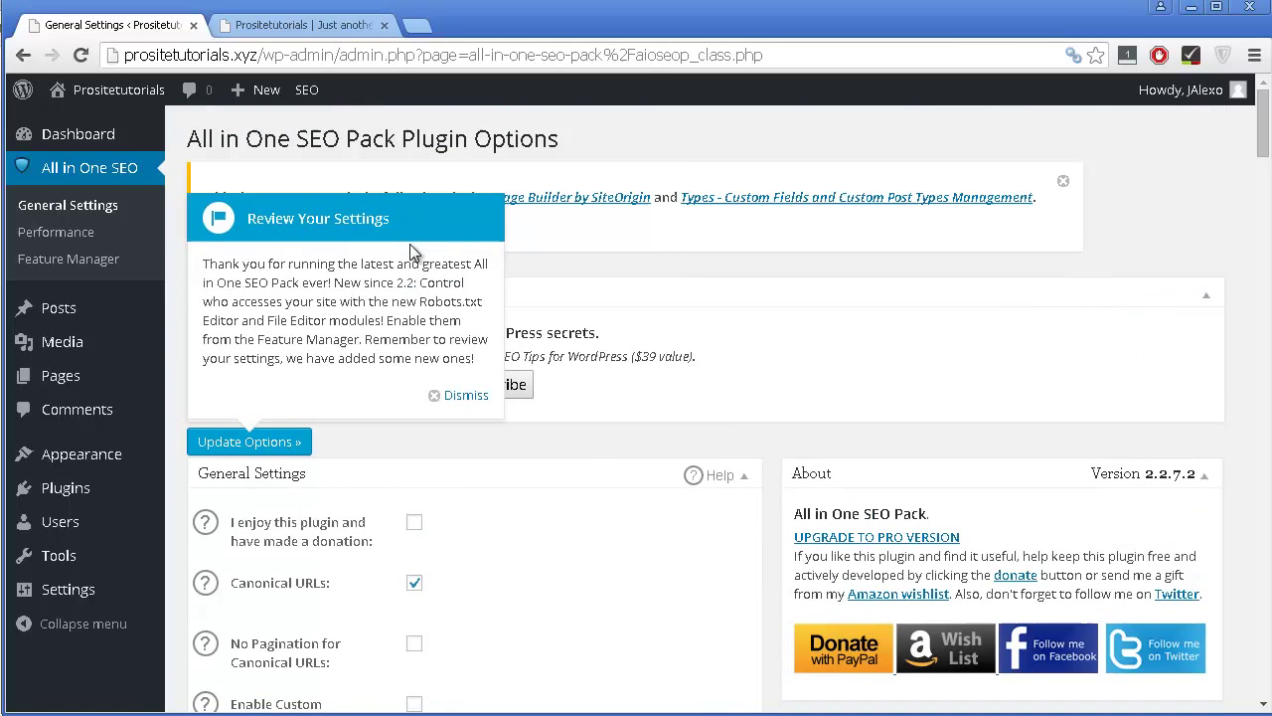